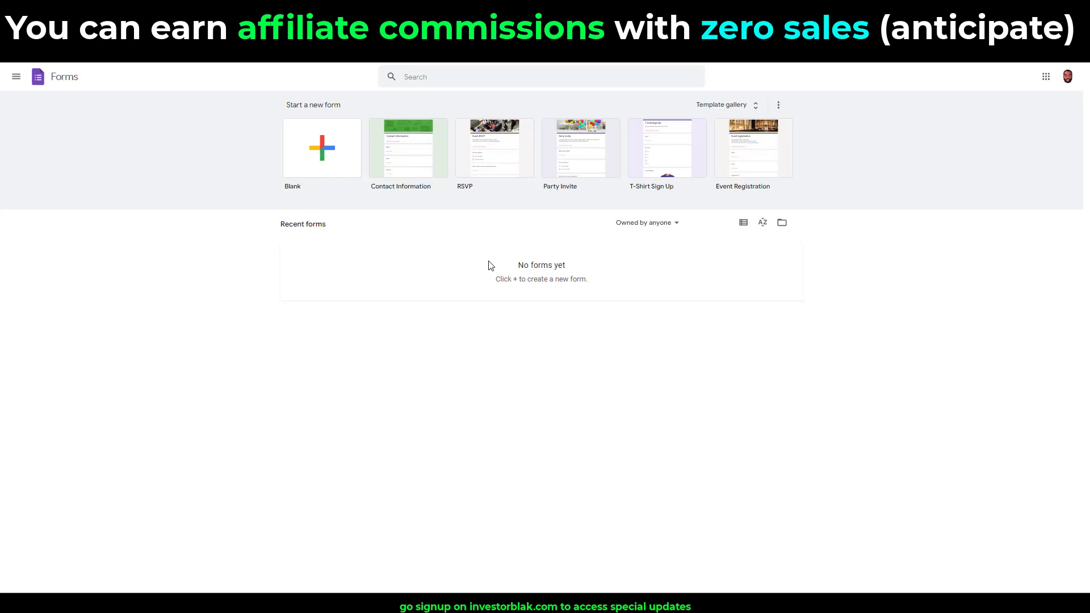
Create a form titled Fitness Niche from the Contact Information template and remove its Comments and Address questions.
left_click(416, 151)
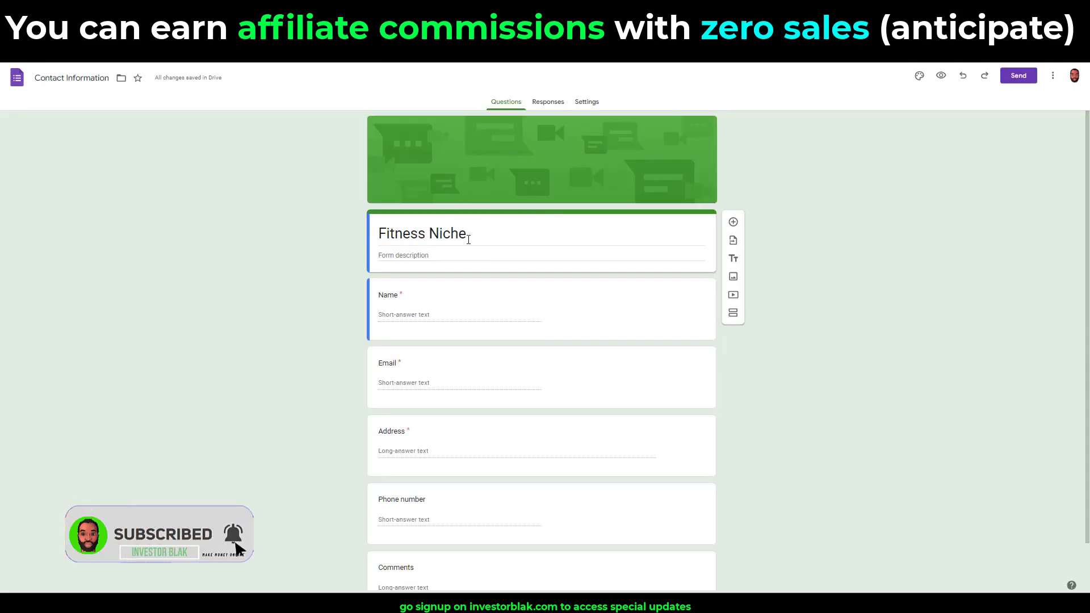
scroll(487, 341, "down", 2)
left_click(486, 440)
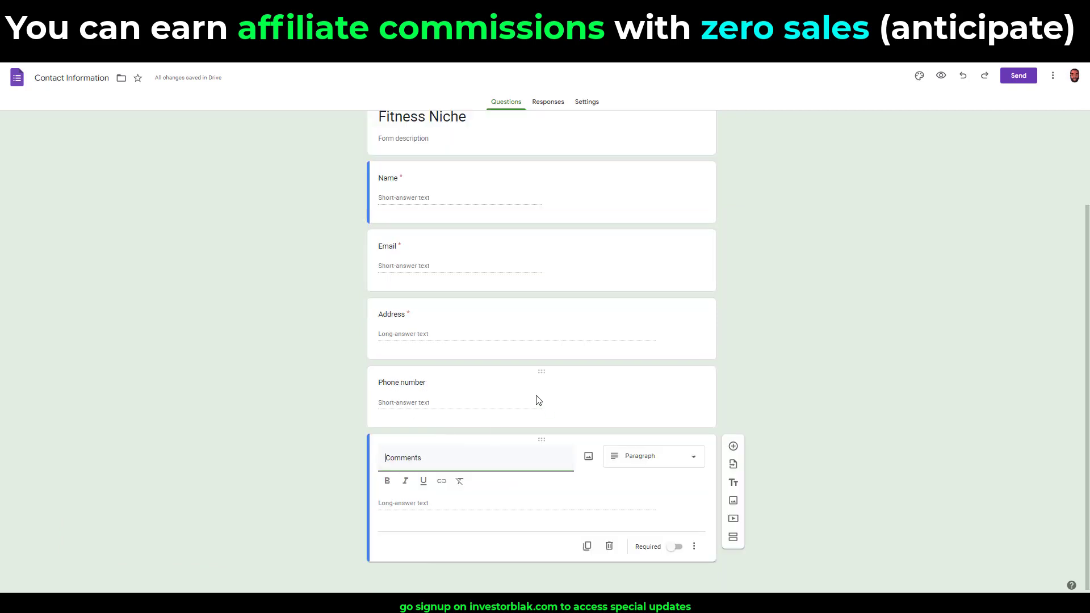
left_click(609, 546)
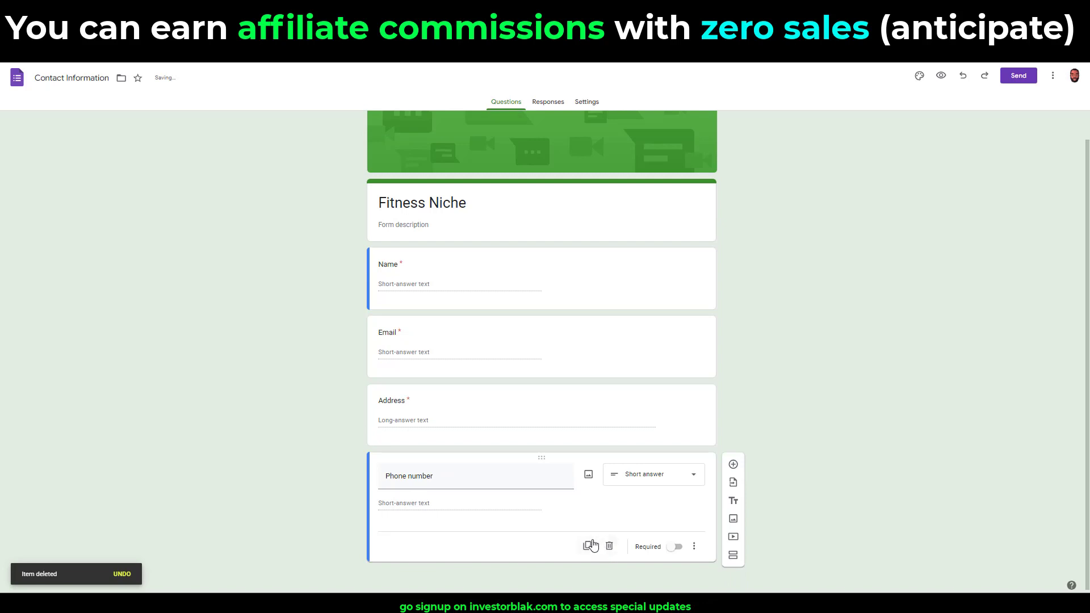
left_click(547, 409)
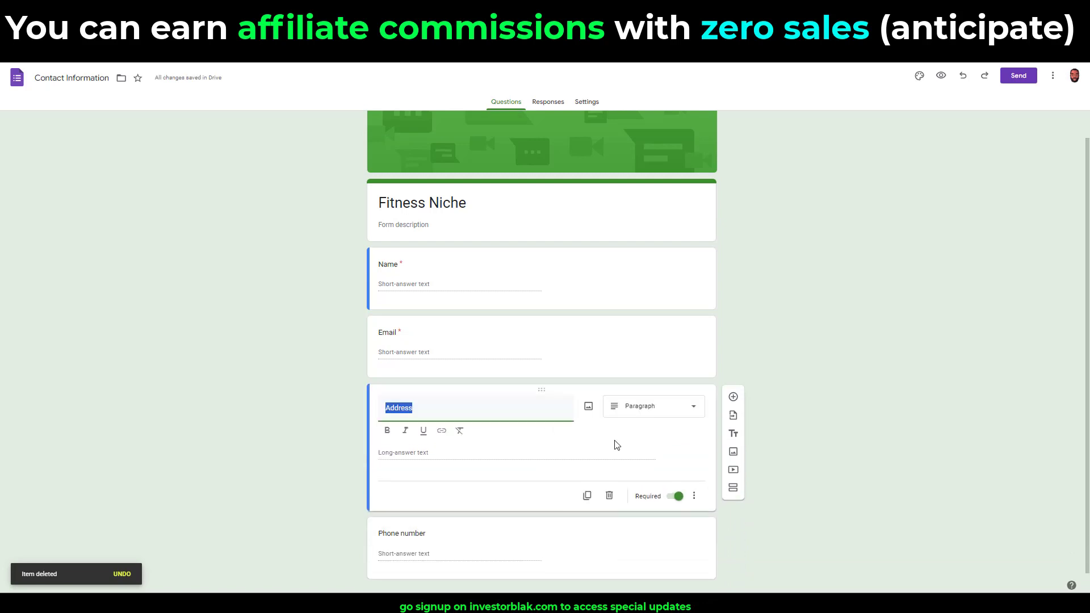
left_click(610, 495)
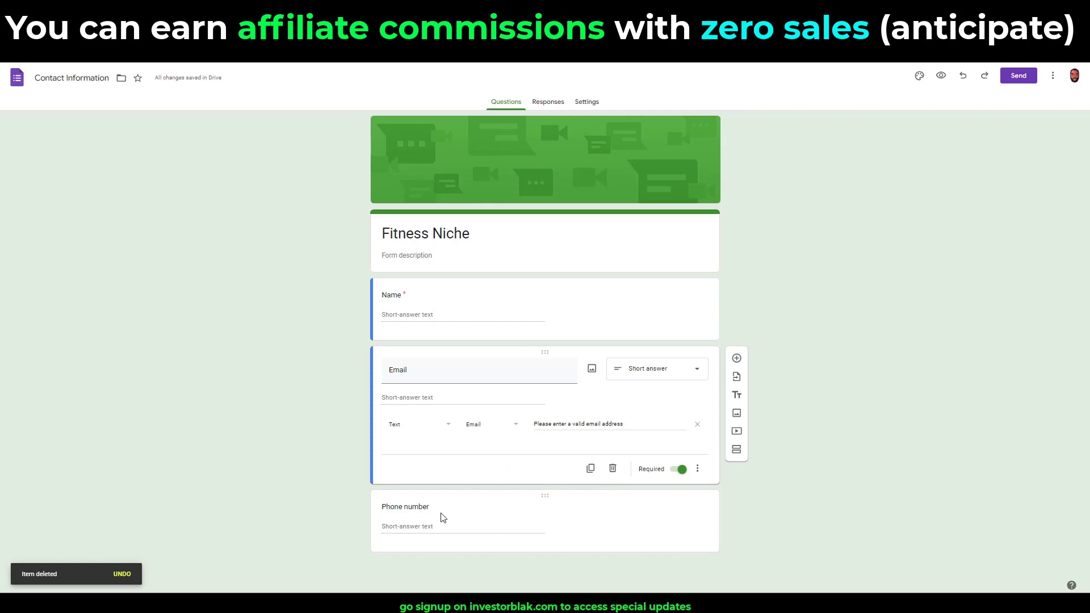
Rename the Phone number question to "Whatsapp number" and make it required.
left_click(443, 517)
type("Whatsapp")
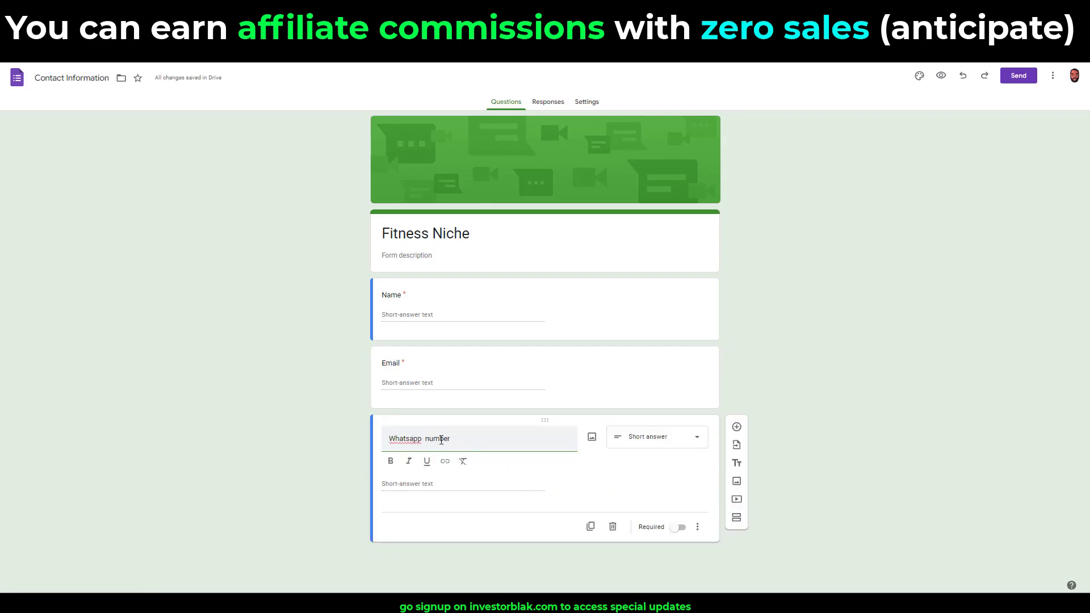
left_click(679, 528)
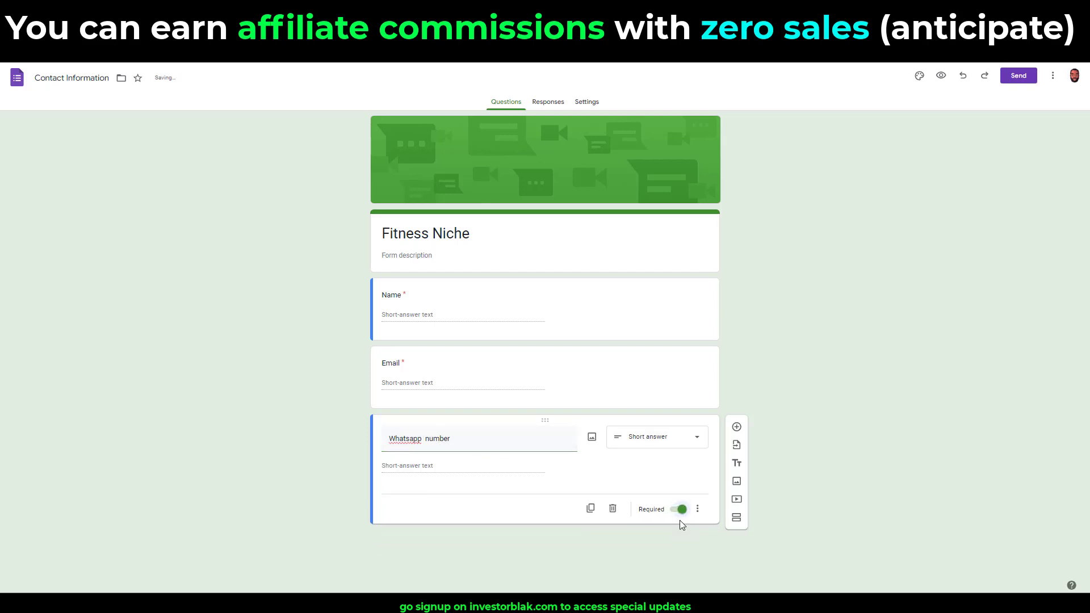
Link the form's responses to a new spreadsheet, keeping the suggested name.
left_click(554, 103)
left_click(666, 137)
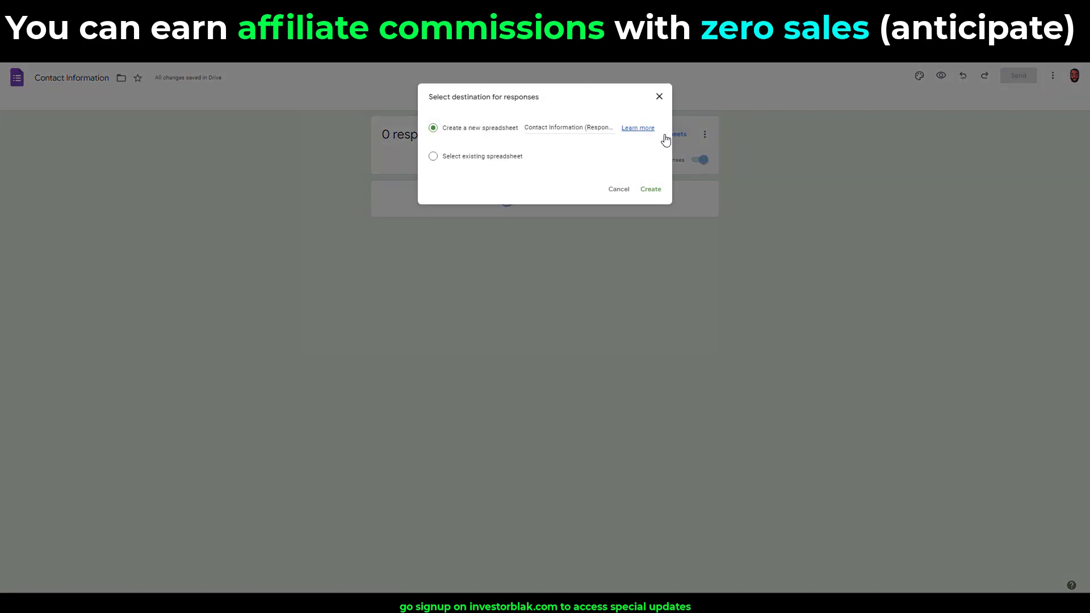
left_click(649, 190)
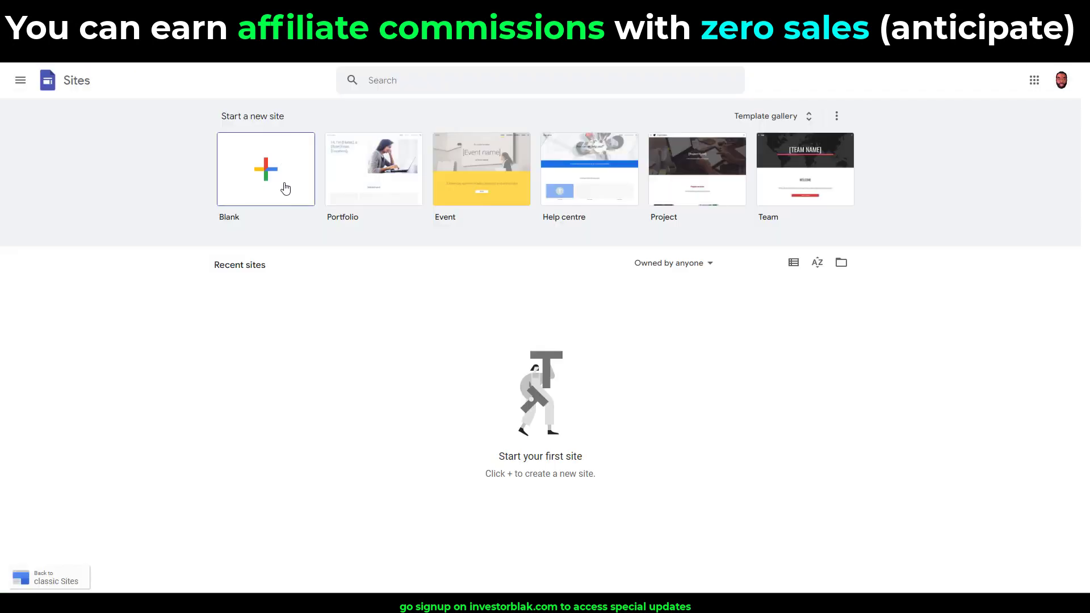
In Google Sites, create a blank site named Weightloss4u with the header title "You lose weight in your sleep".
left_click(262, 191)
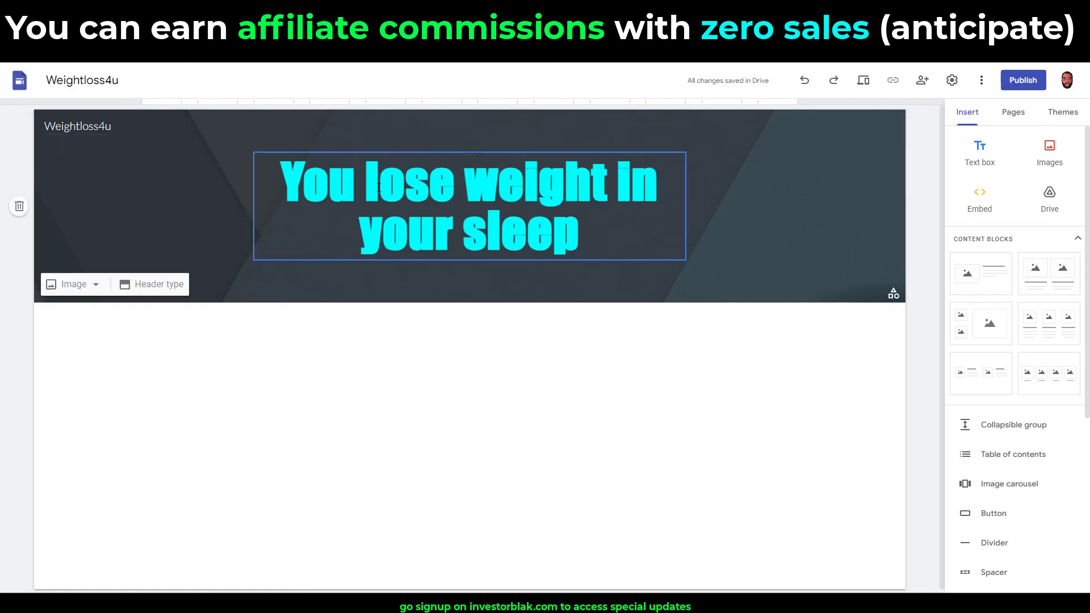
Insert the Contact Information form below the header, extend it to show the whole form and centre it on the page.
scroll(1011, 284, "down", 5)
scroll(939, 180, "down", 1)
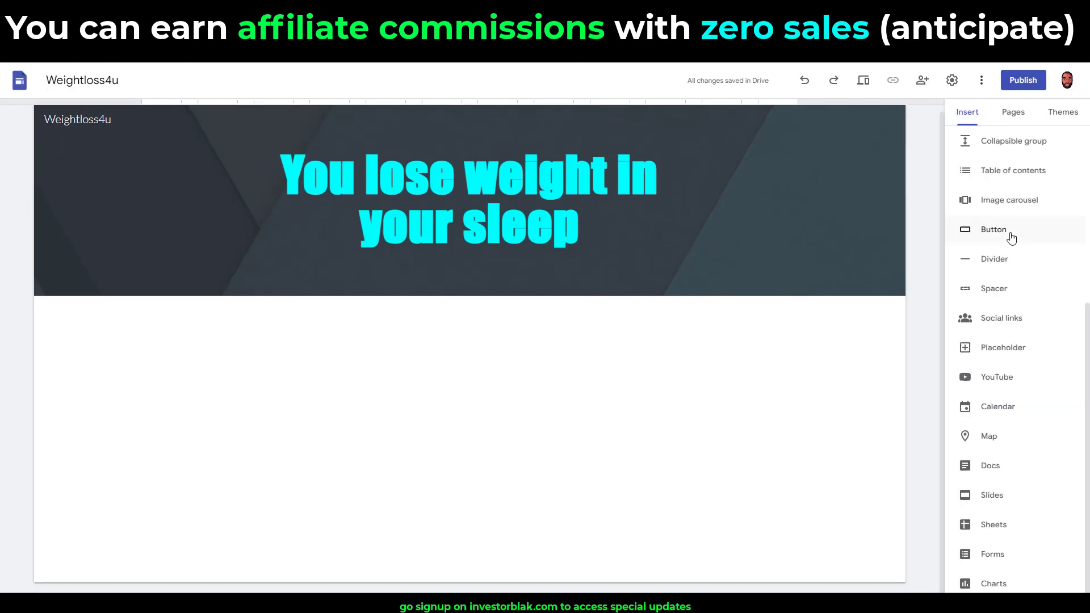
left_click(1016, 552)
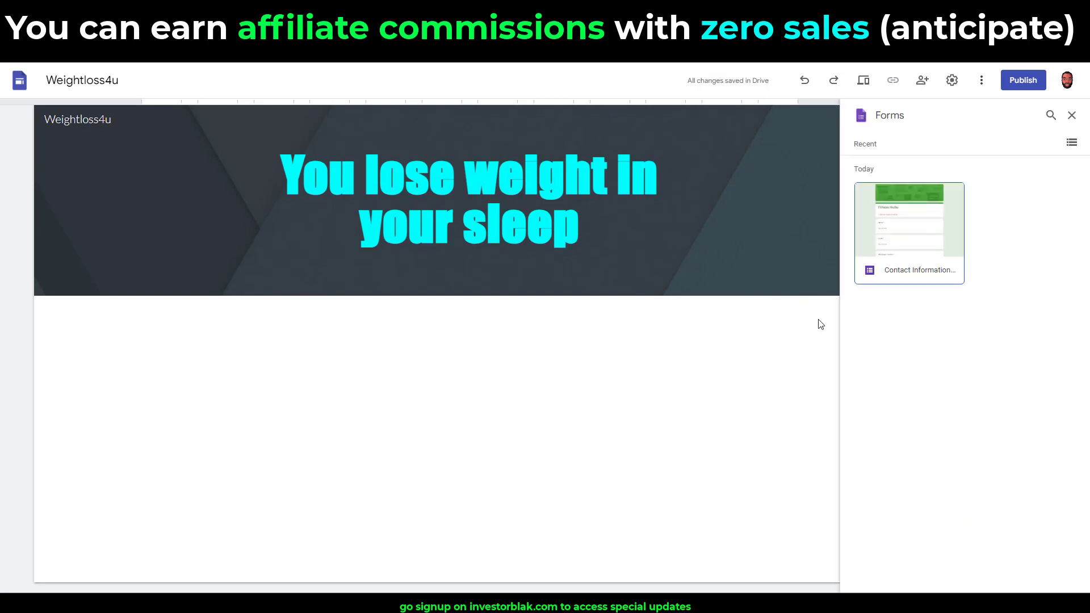
left_click(917, 248)
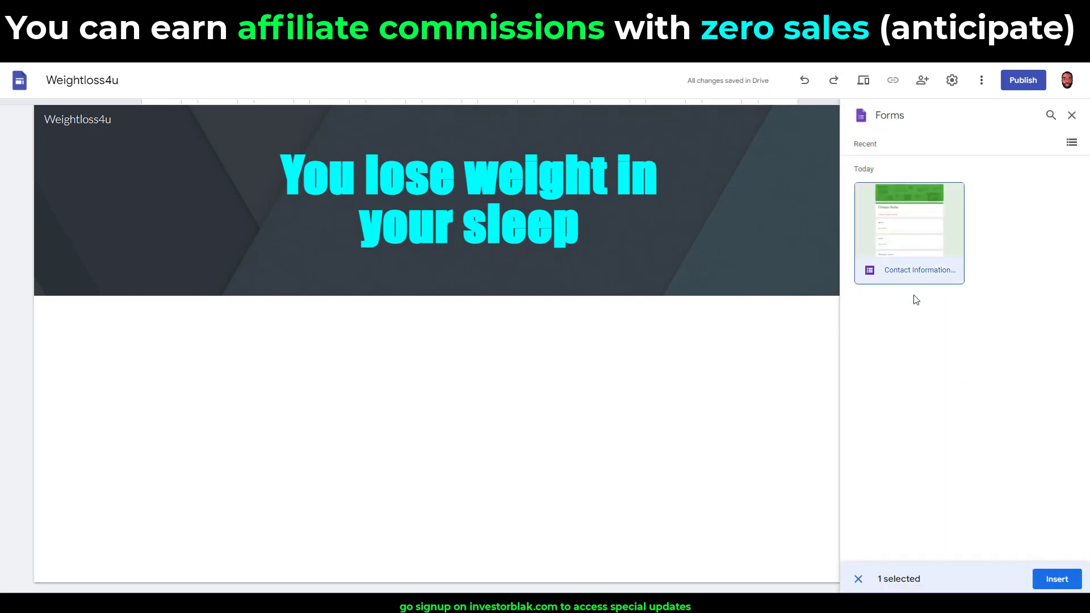
left_click(1056, 579)
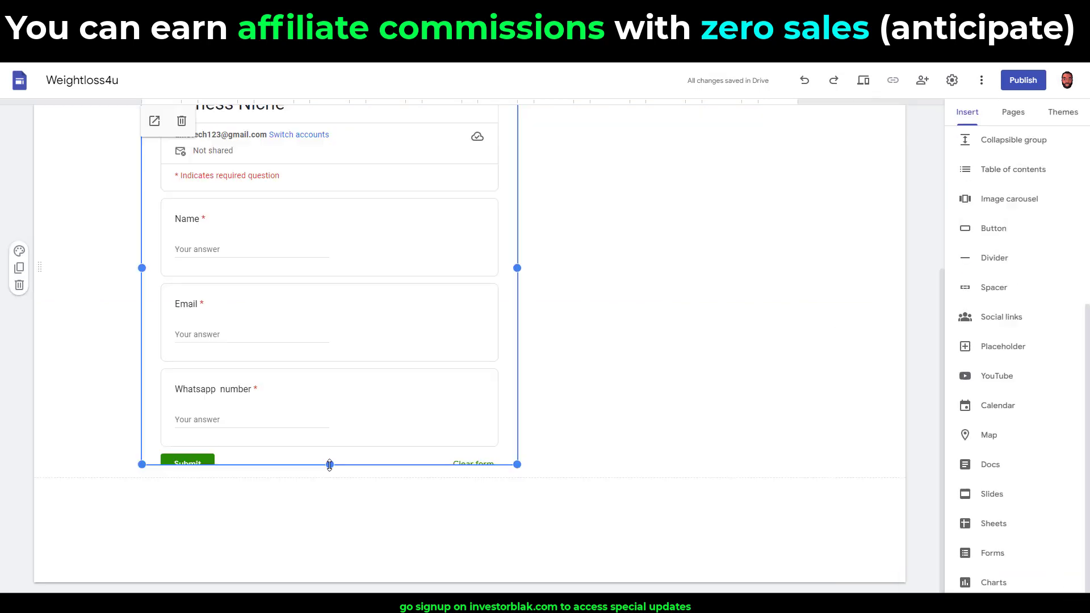
left_click_drag(330, 465, 329, 484)
left_click_drag(378, 440, 448, 392)
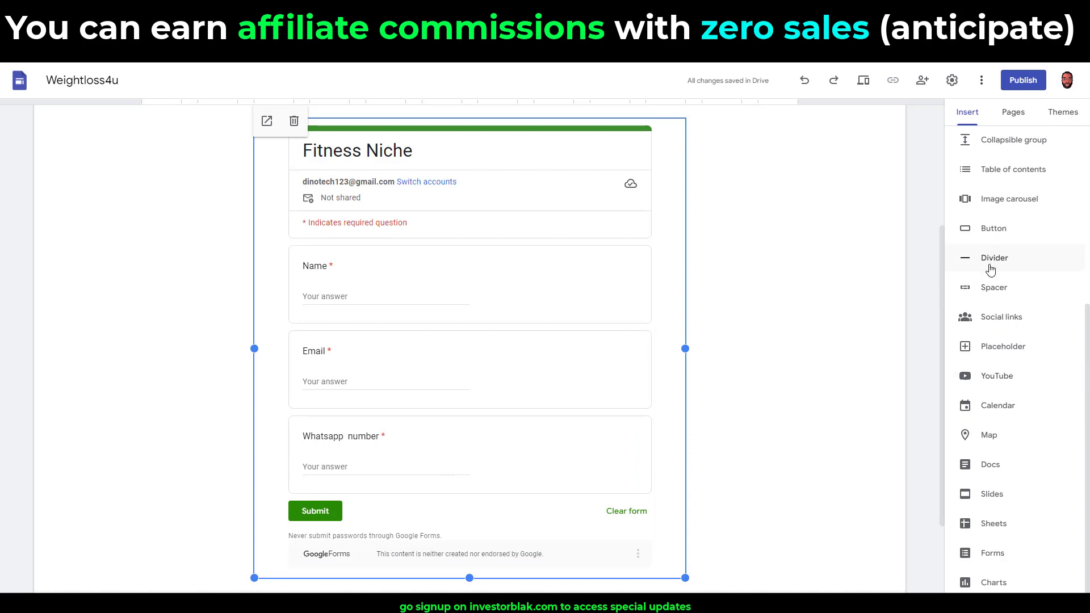
Start a new button for the site and name it "Get the Package".
left_click(998, 229)
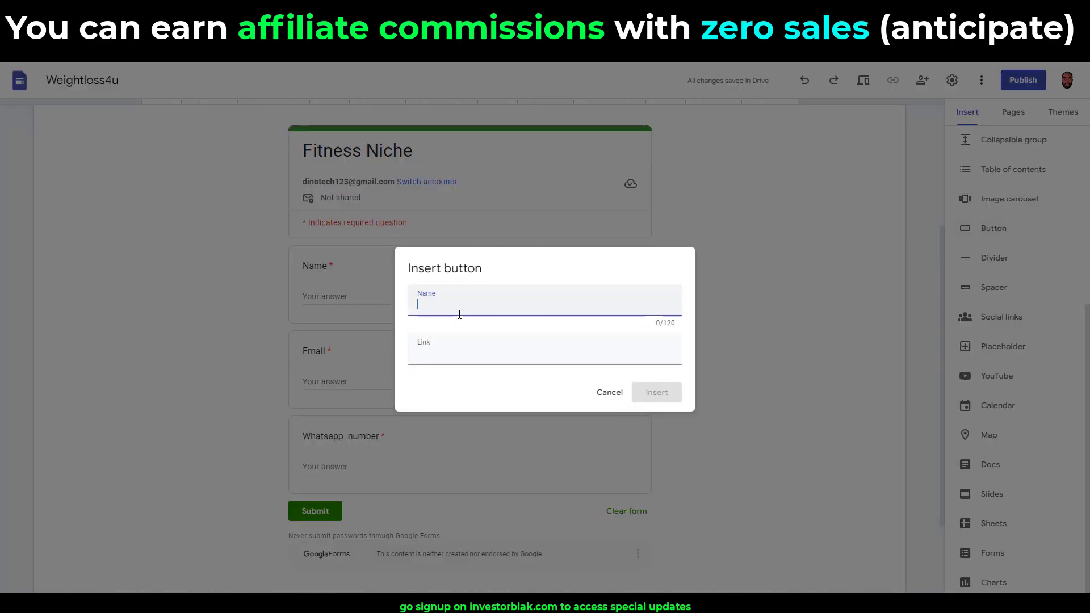
type("Get the Package")
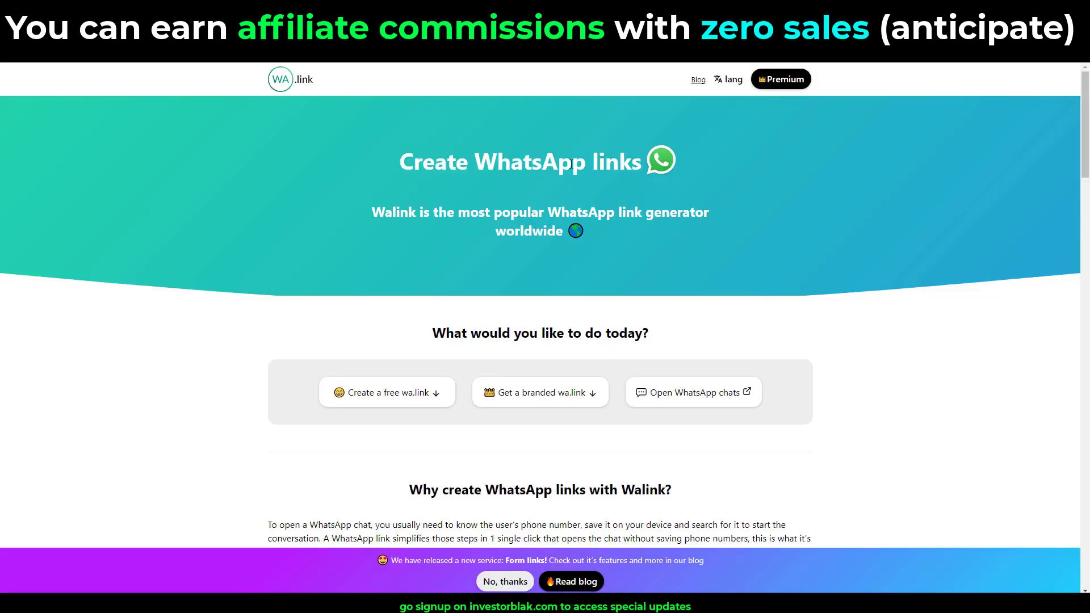
On the WA.link site, correct the misspelled word in the free link's custom message to "weightloss".
scroll(530, 246, "down", 8)
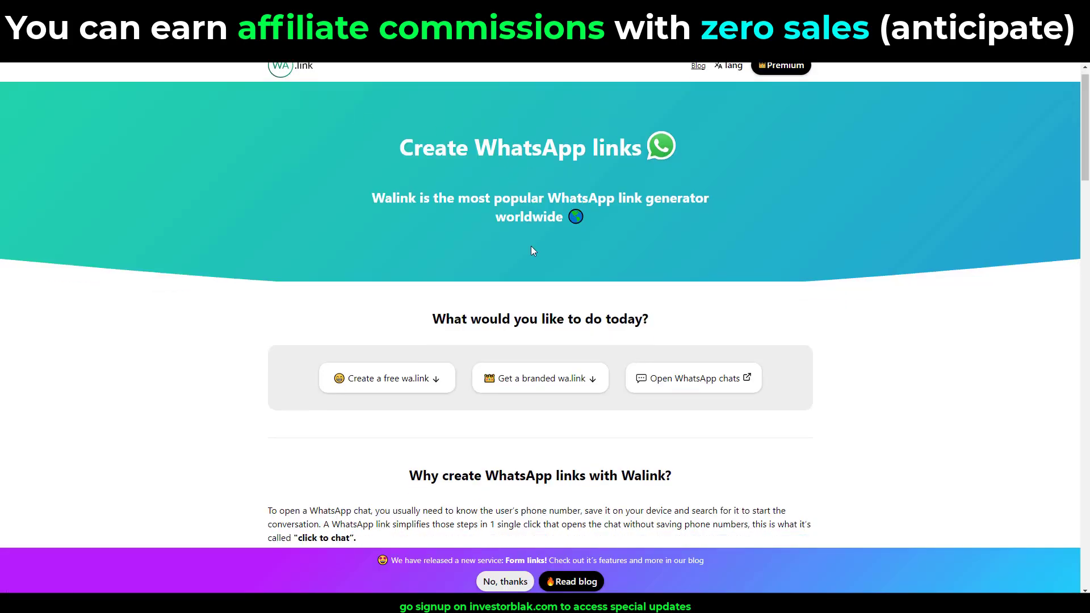
scroll(530, 271, "down", 5)
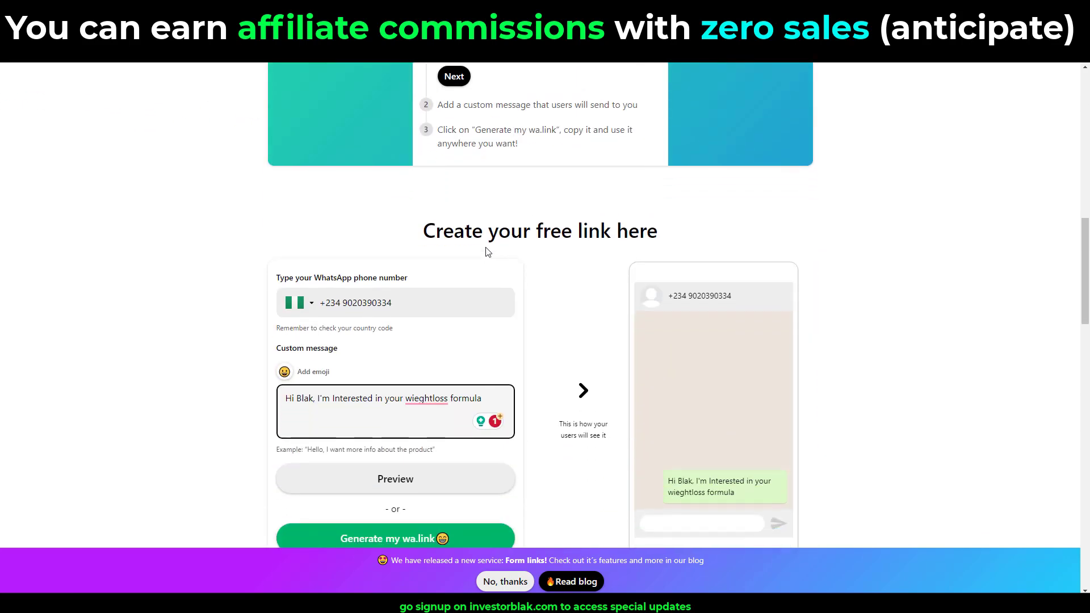
left_click_drag(396, 310, 341, 303)
left_click(533, 248)
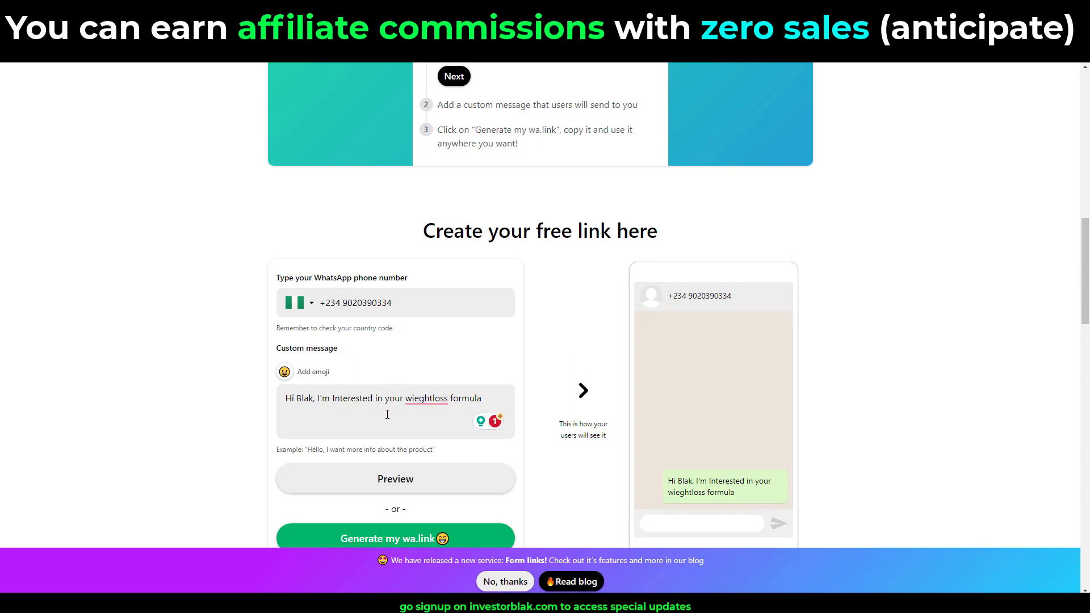
mouse_move(425, 400)
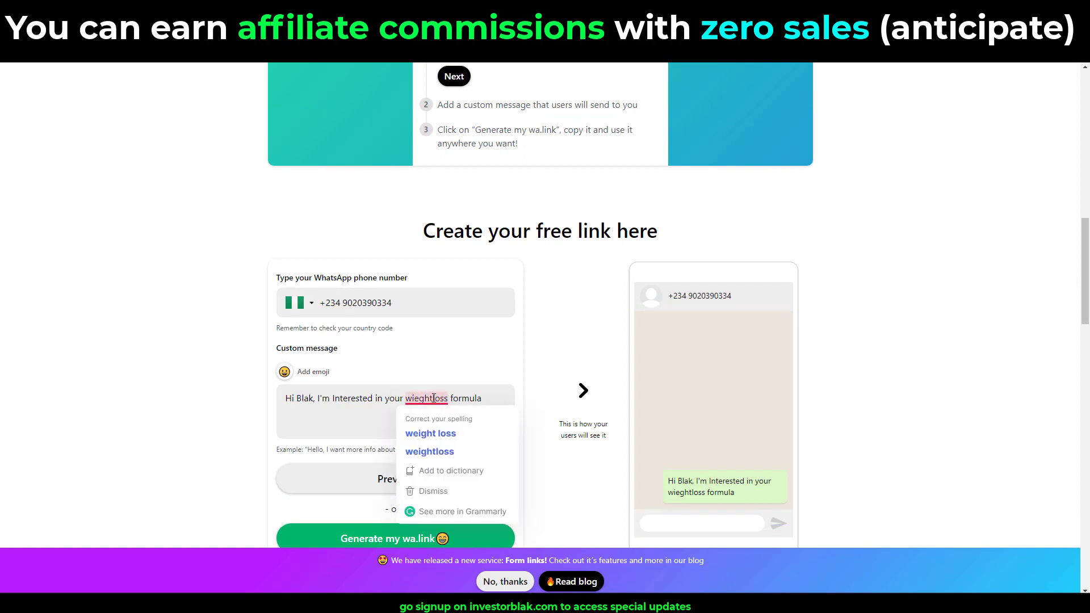
left_click(420, 451)
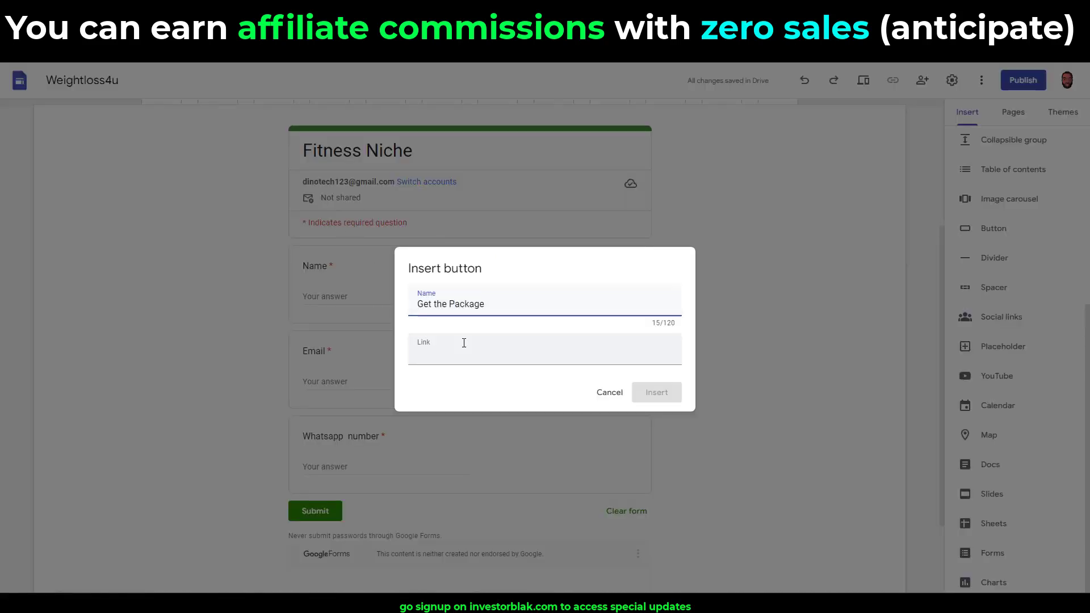
Back in Google Sites, paste the WhatsApp link as the button's link and insert the button.
left_click(465, 343)
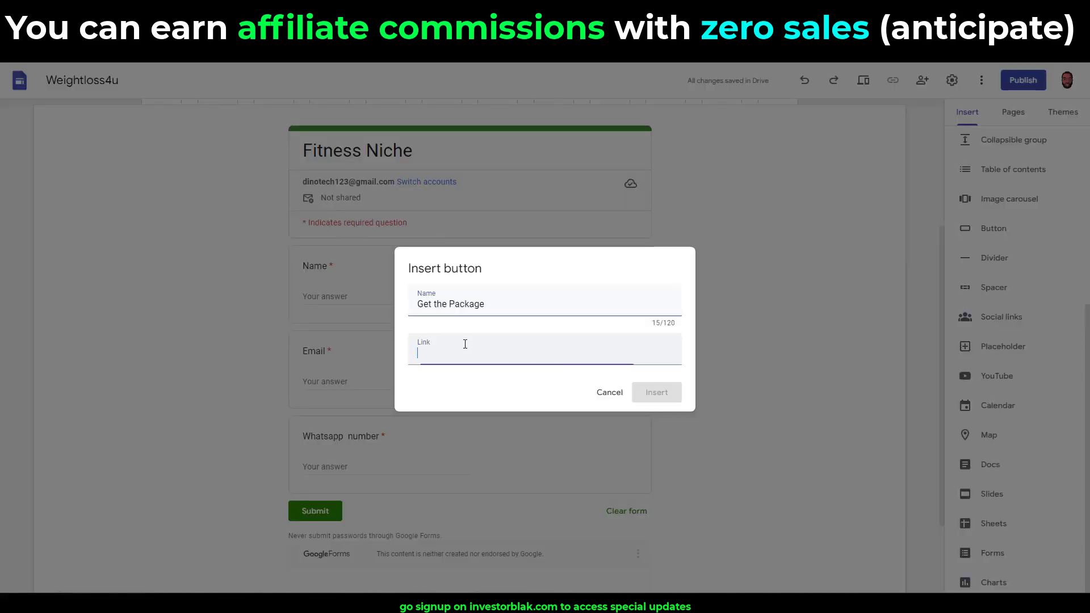
key("ctrl+v")
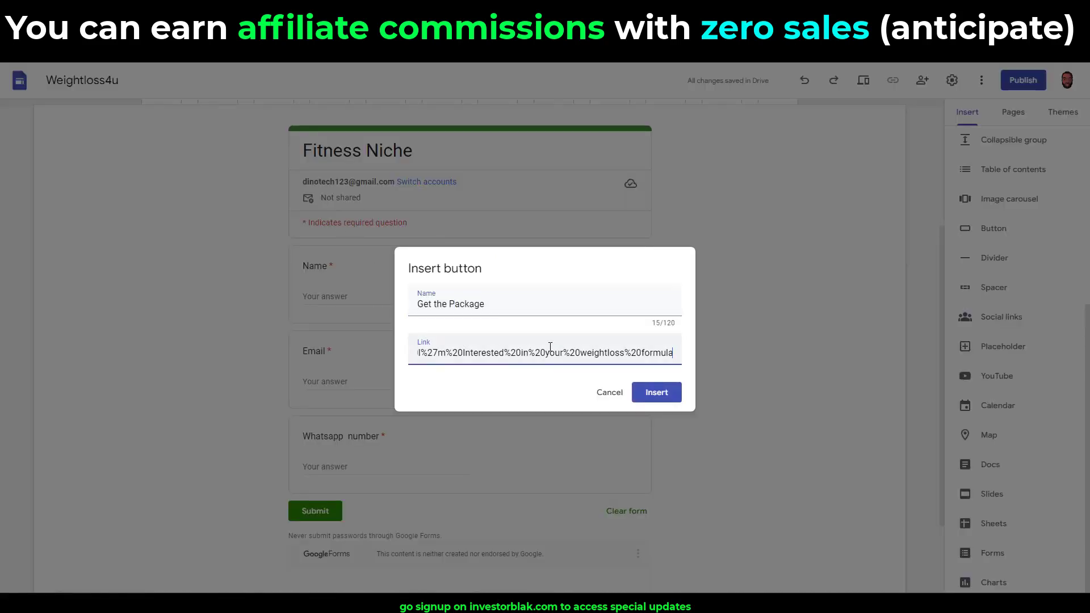
left_click(657, 395)
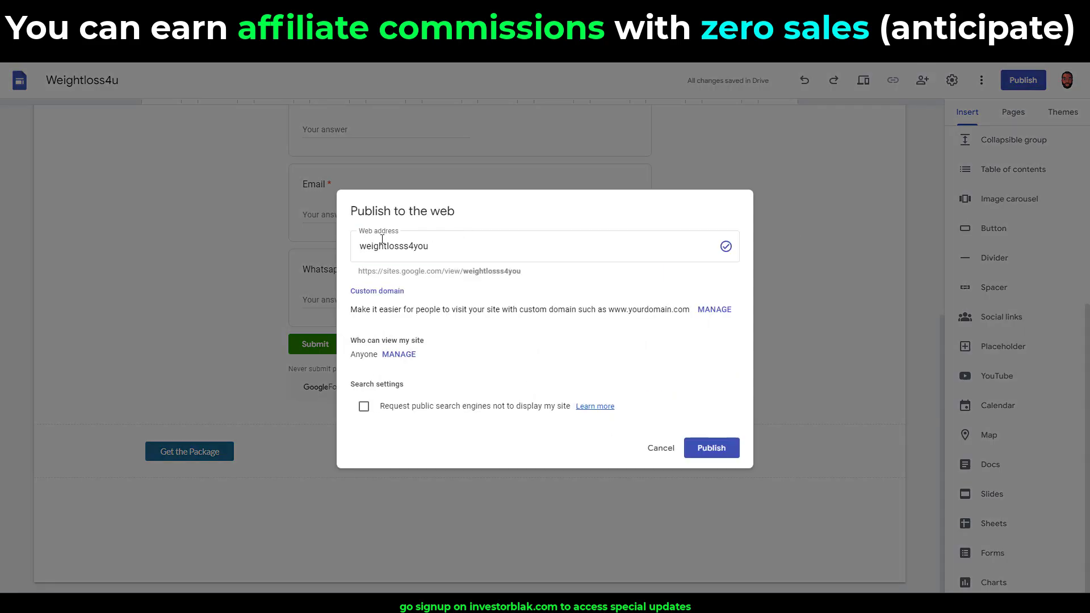
Publish the site to the web under the address weightlosss4you.
left_click_drag(442, 244, 352, 250)
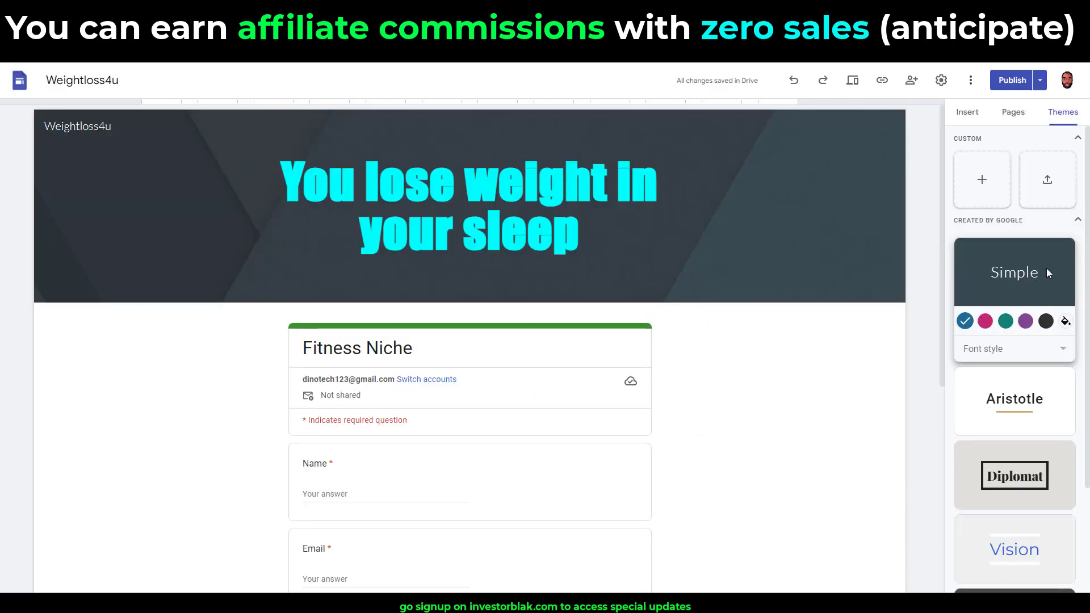
Change the Simple theme's colour to purple and open the published site.
left_click(1030, 326)
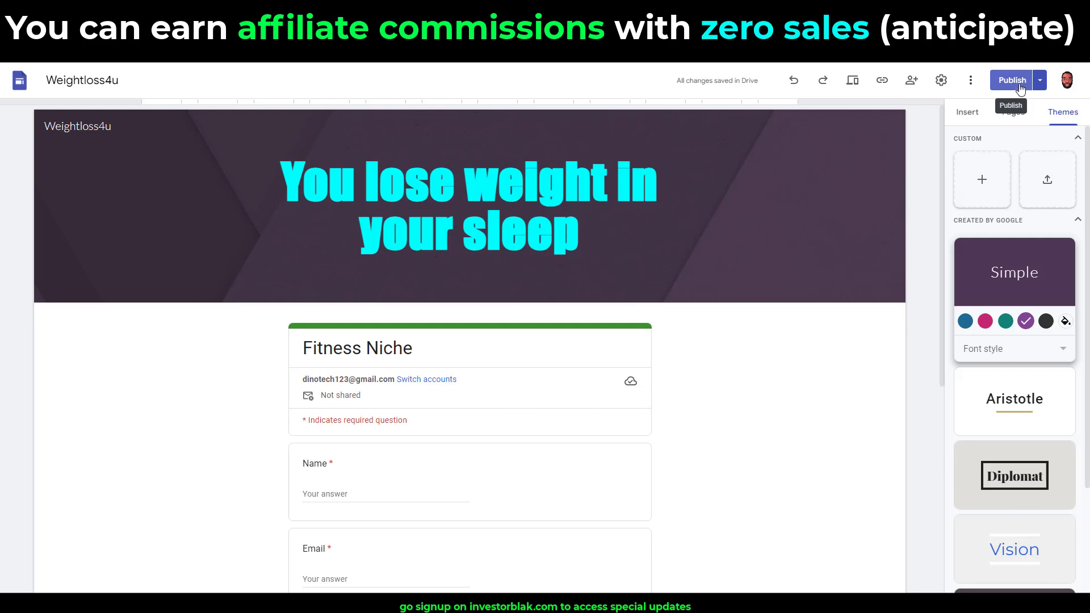
left_click(1040, 86)
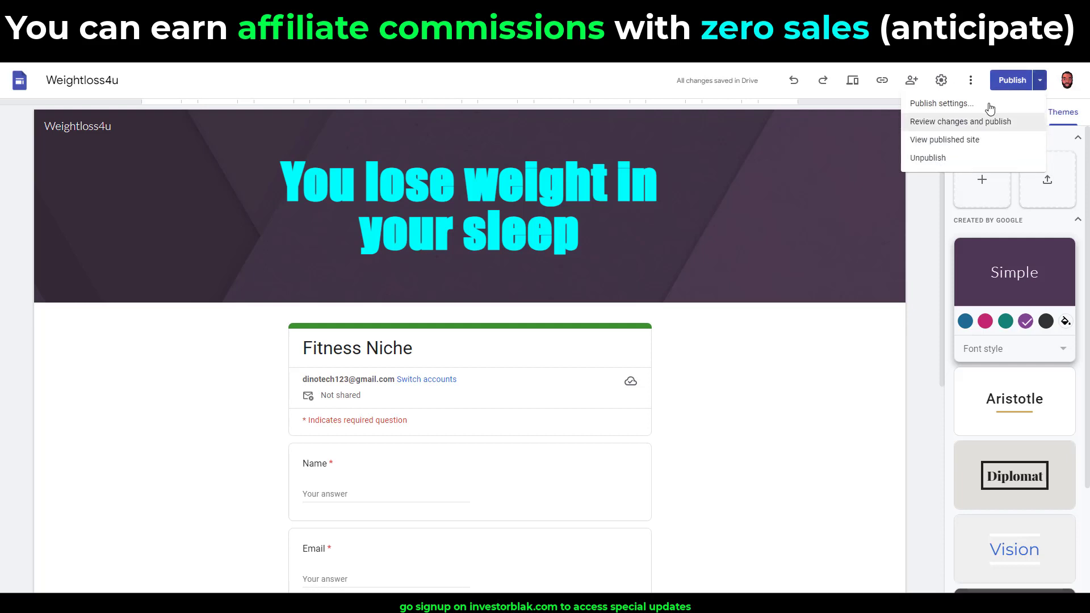
left_click(958, 146)
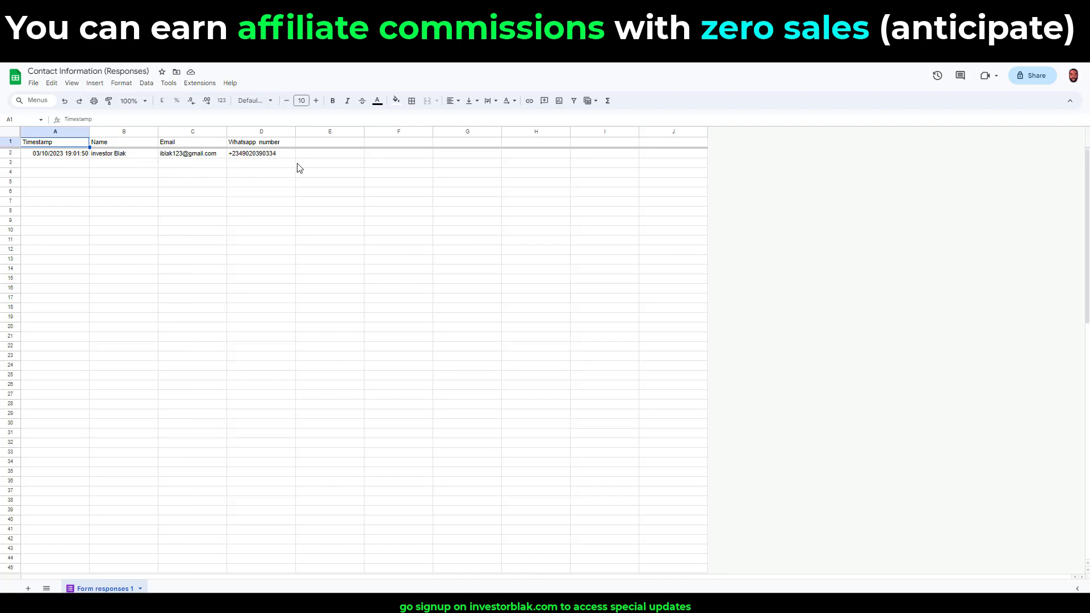
Show the download options for the Contact Information (Responses) spreadsheet in Google Sheets.
left_click(35, 84)
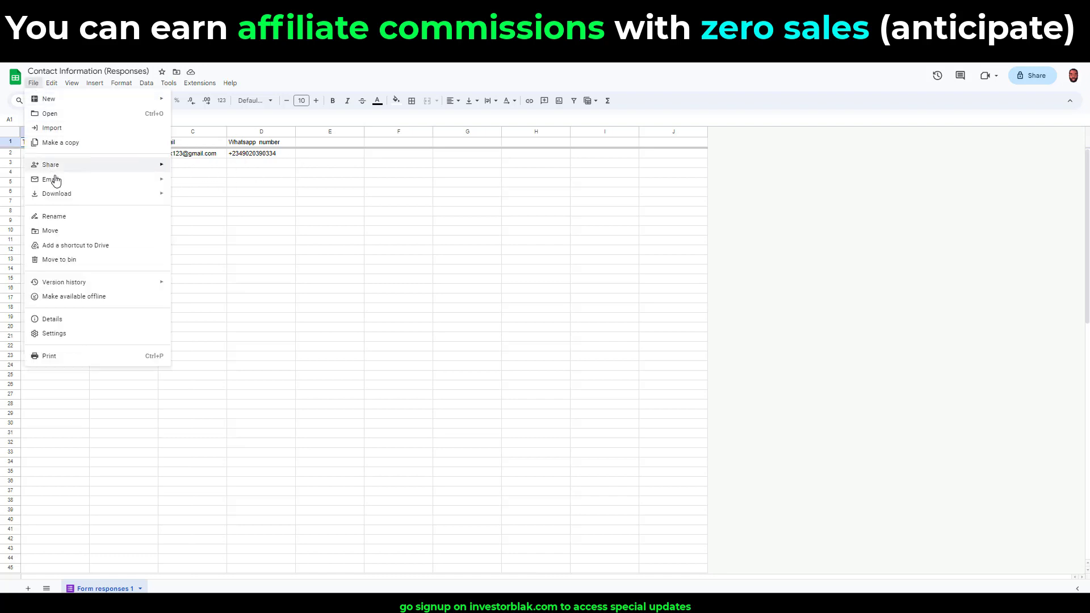
mouse_move(151, 193)
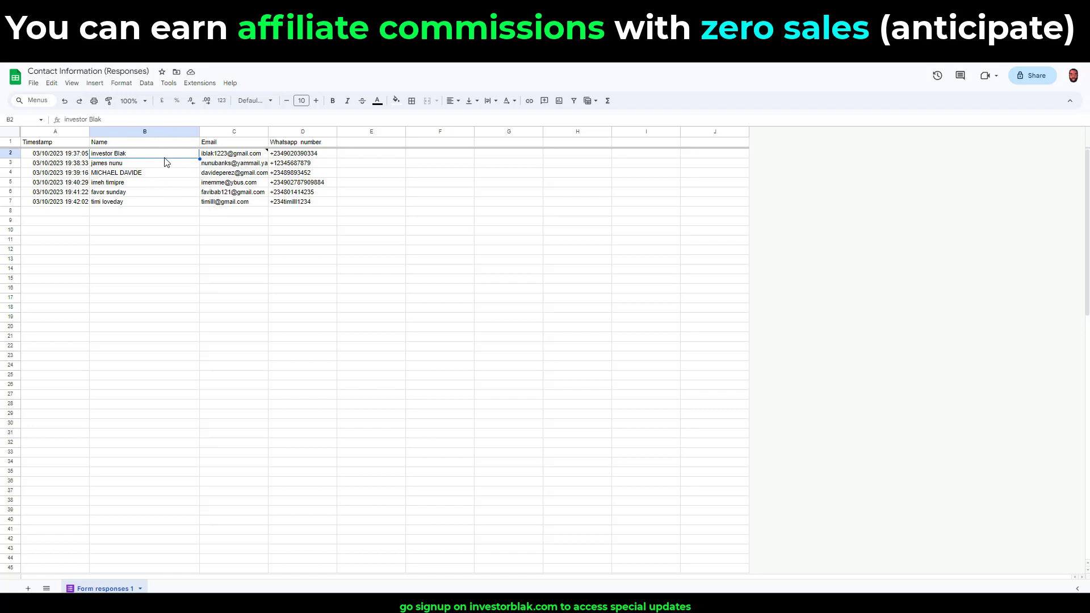
Append " - fitness" to the contact's name in cell B2 of the responses sheet.
double_click(139, 151)
type("-")
type(" mmo")
key("BackSpace")
key("BackSpace")
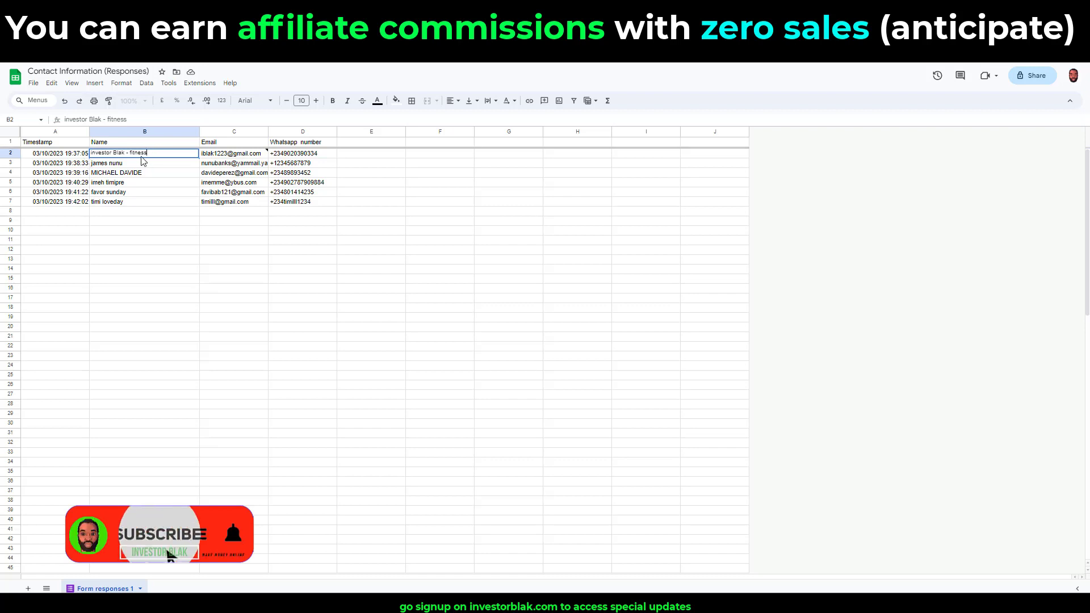
left_click_drag(148, 153, 125, 153)
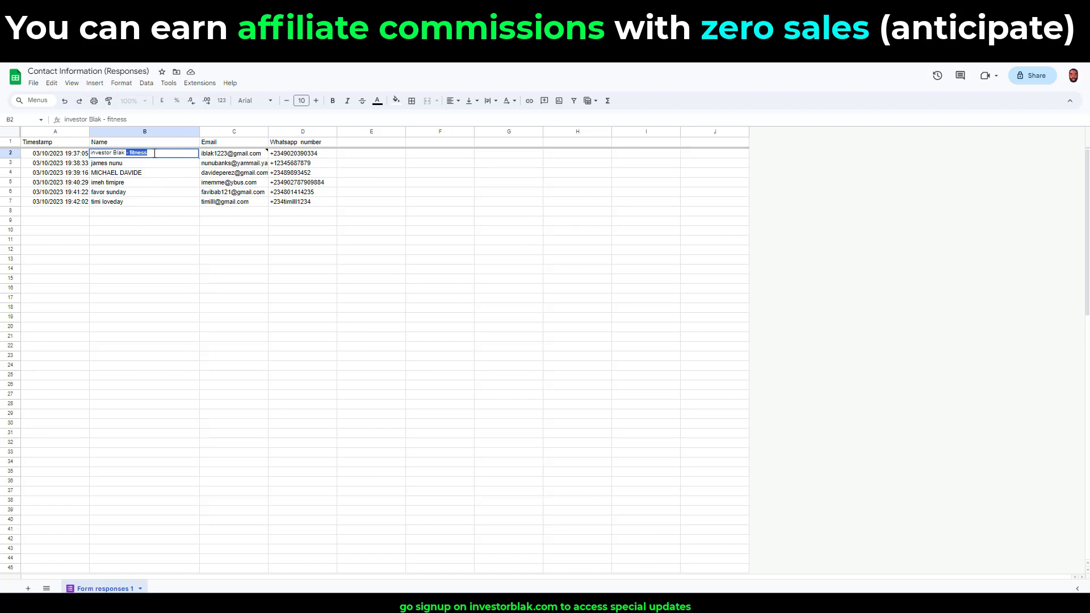
left_click(151, 164)
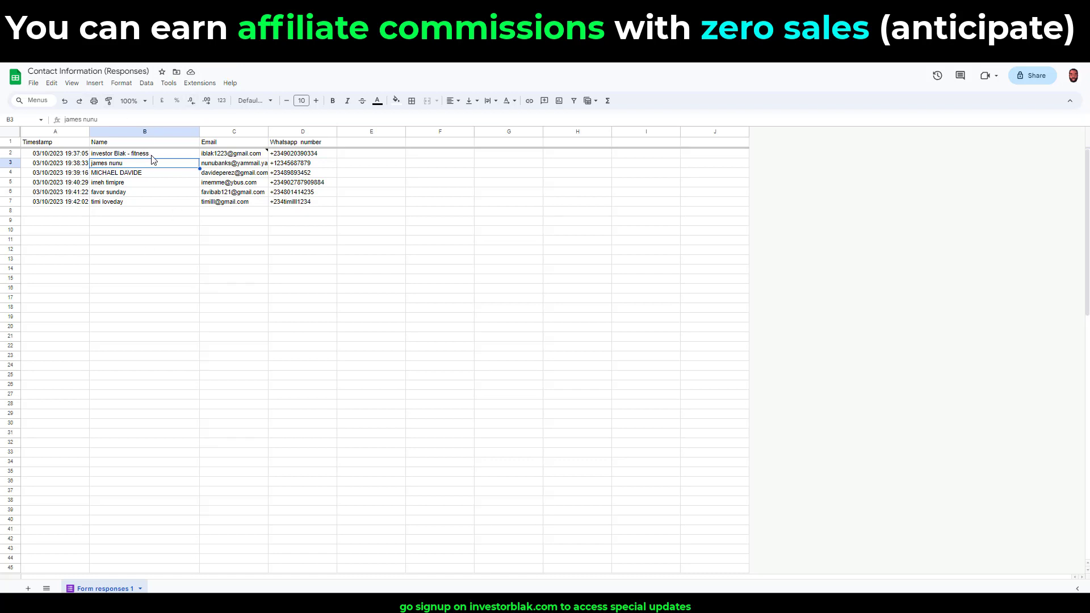
Remove the " - fitness" suffix from the contact's name in cell B2.
left_click(155, 159)
double_click(155, 159)
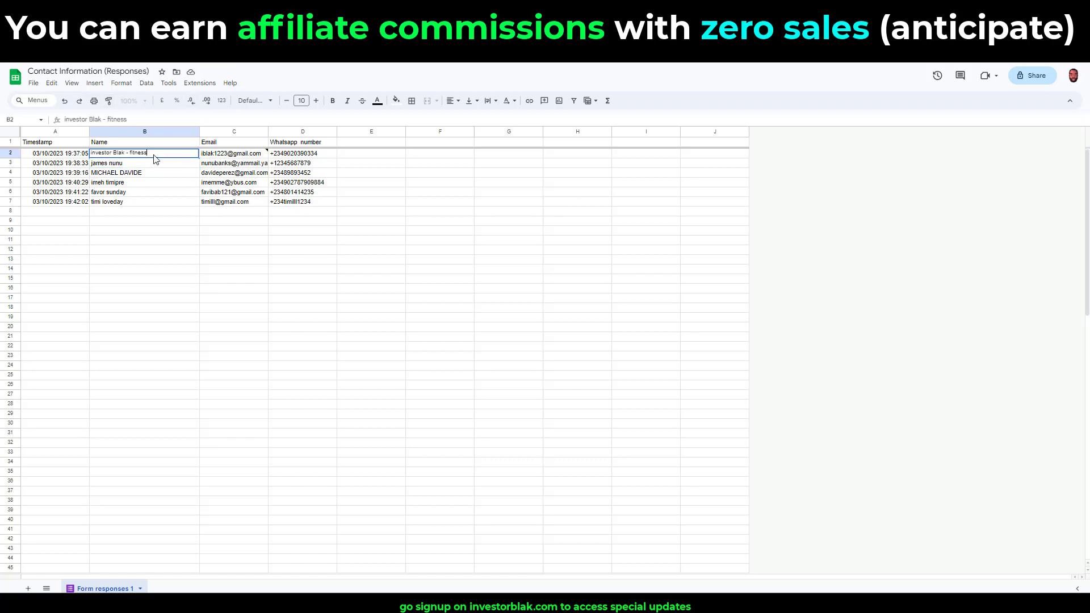
key("BackSpace")
key("BackSpace")
key("BackSpace")
key("BackSpace")
key("BackSpace")
key("BackSpace")
left_click(111, 185)
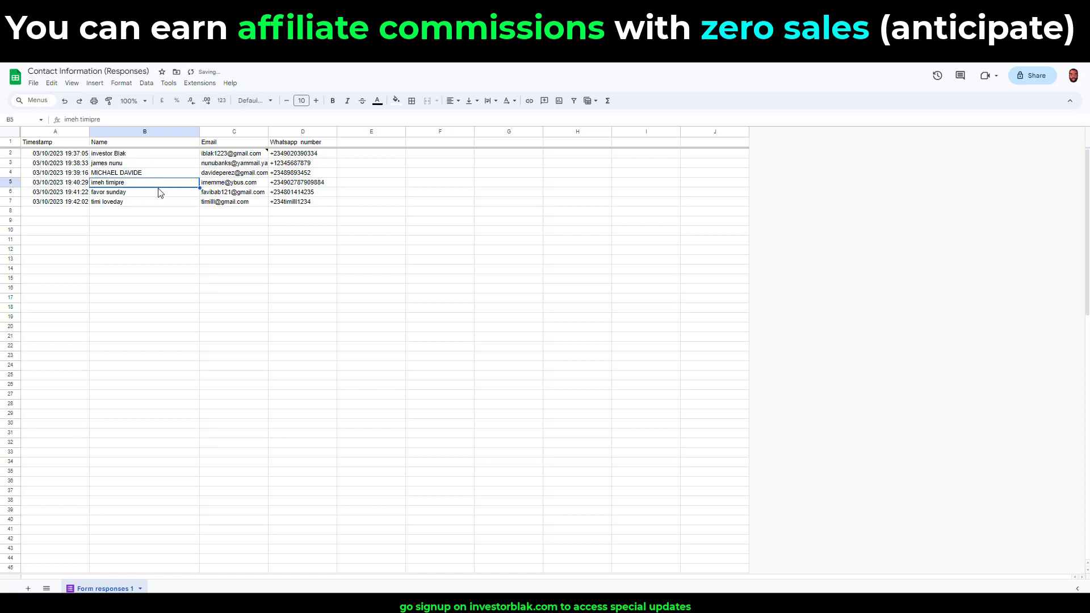
left_click(133, 158)
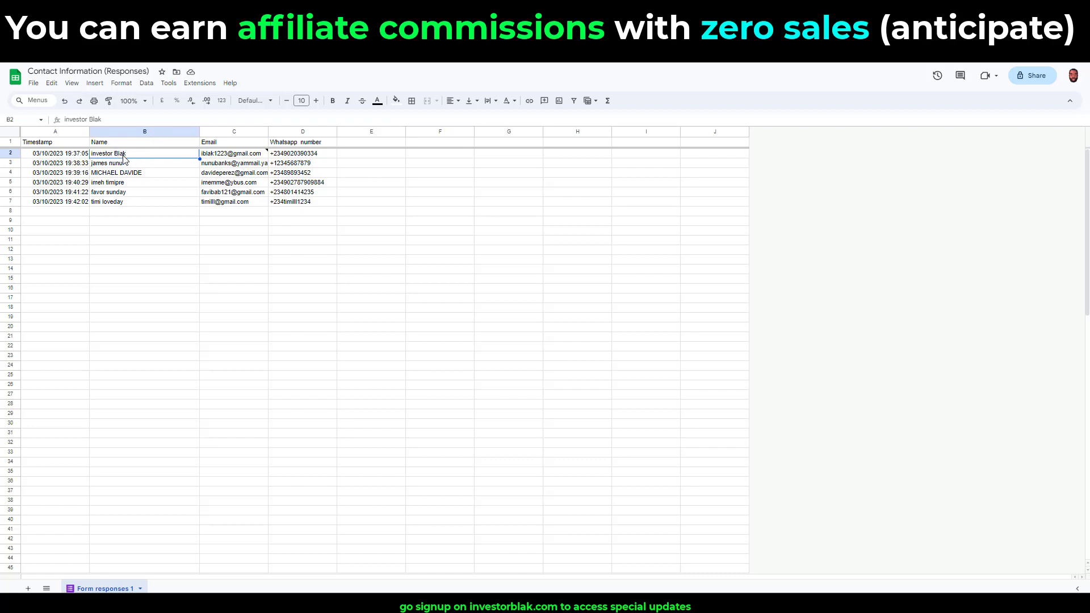
left_click(236, 156)
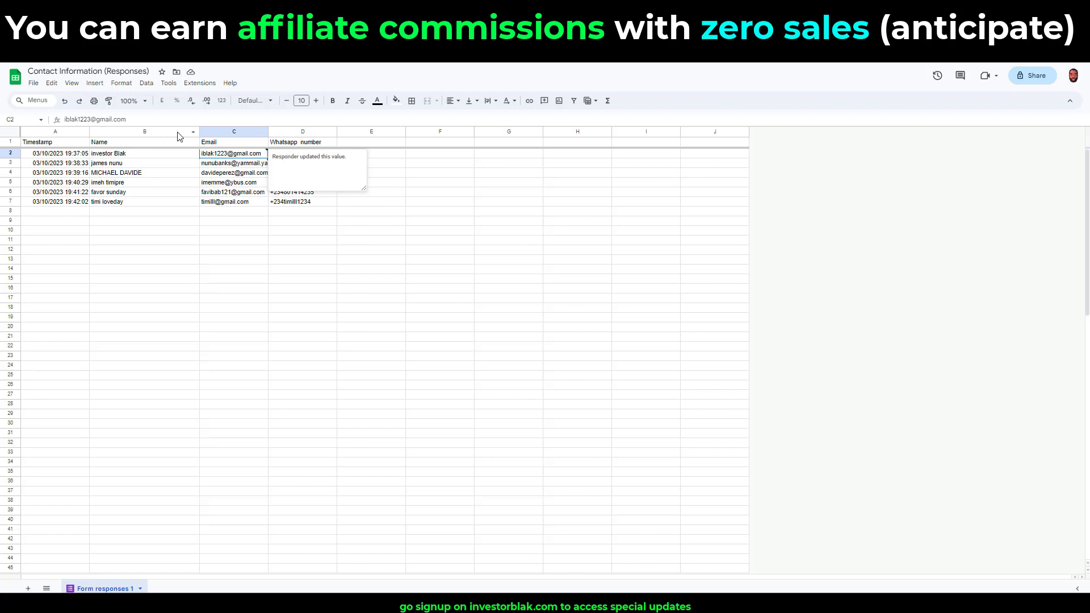
left_click(144, 154)
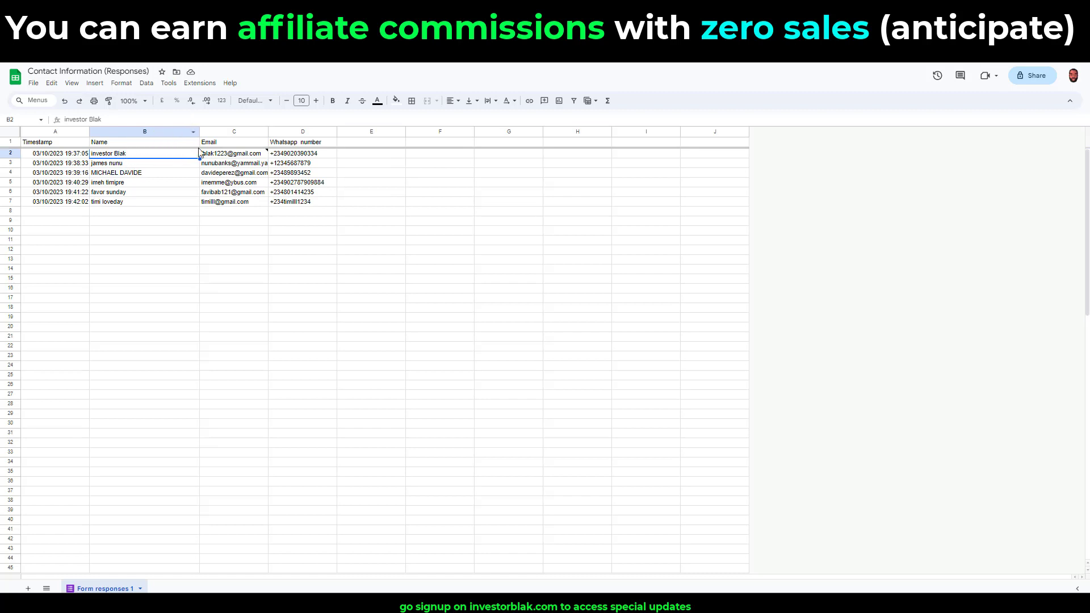
mouse_move(218, 156)
left_click(380, 160)
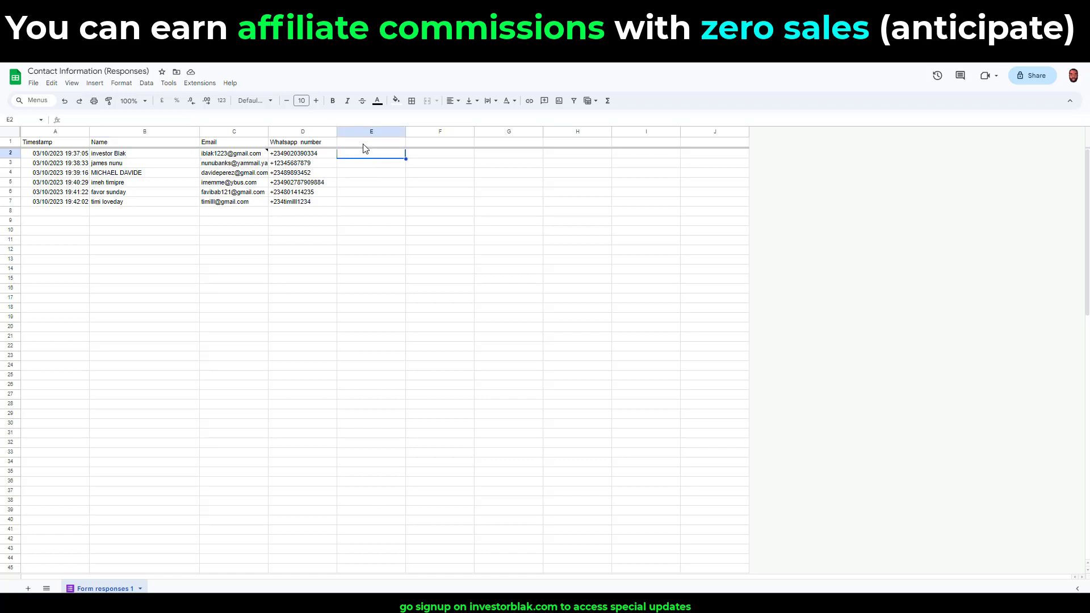
Add the column header "Modified names" in cell E1.
left_click(364, 143)
type("MOd")
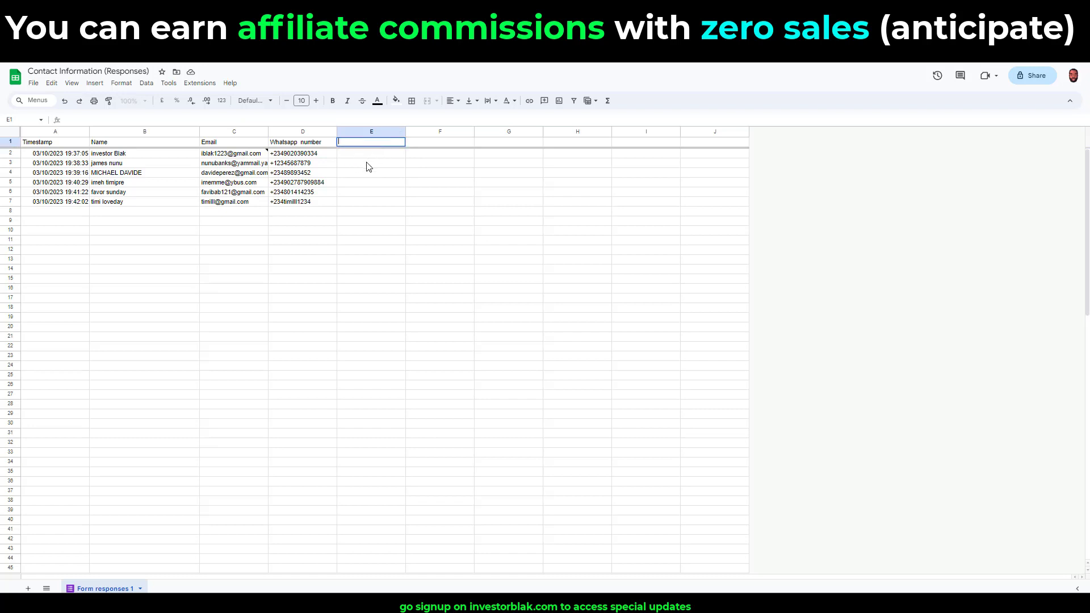
type("ified names")
left_click(349, 142)
key("BackSpace")
type("o")
left_click(364, 153)
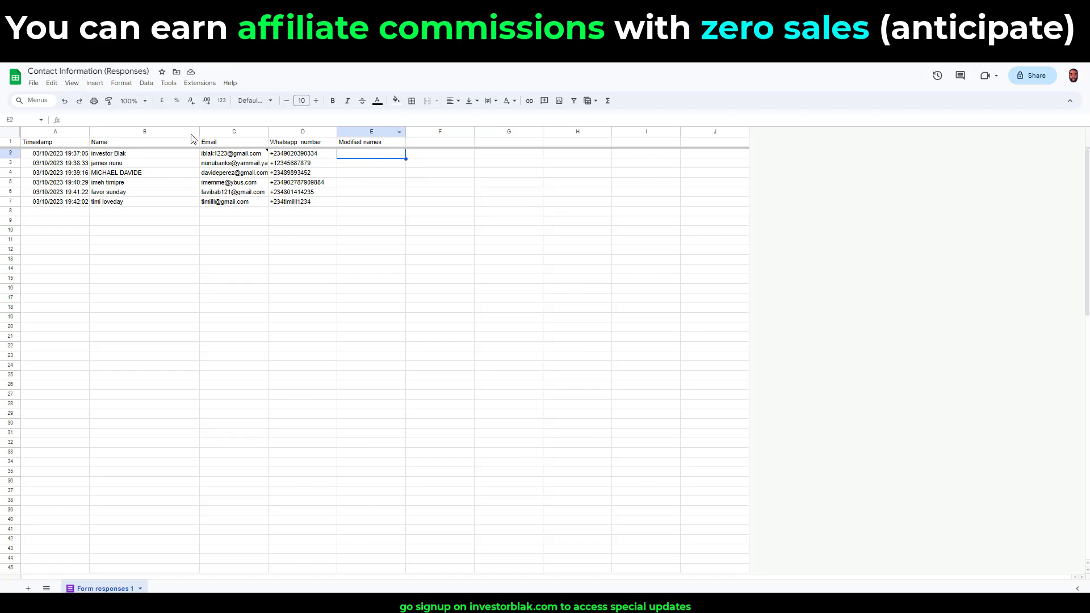
Enter the formula =B2&"-fitness" in cell E2 to join the first contact's name with a suffix.
left_click(68, 121)
mouse_move(247, 212)
type("=")
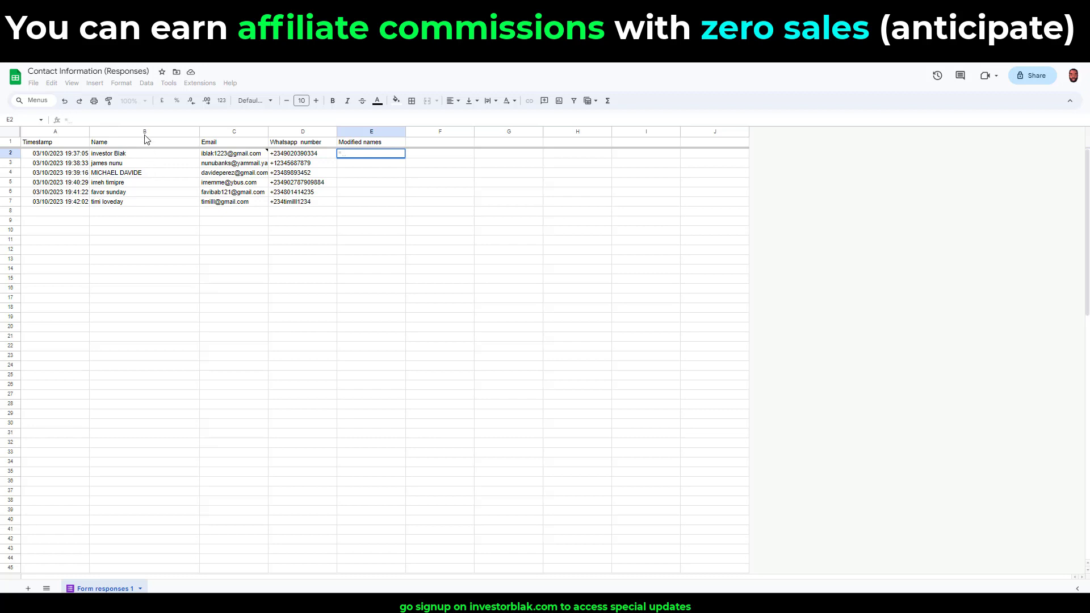
type("b2")
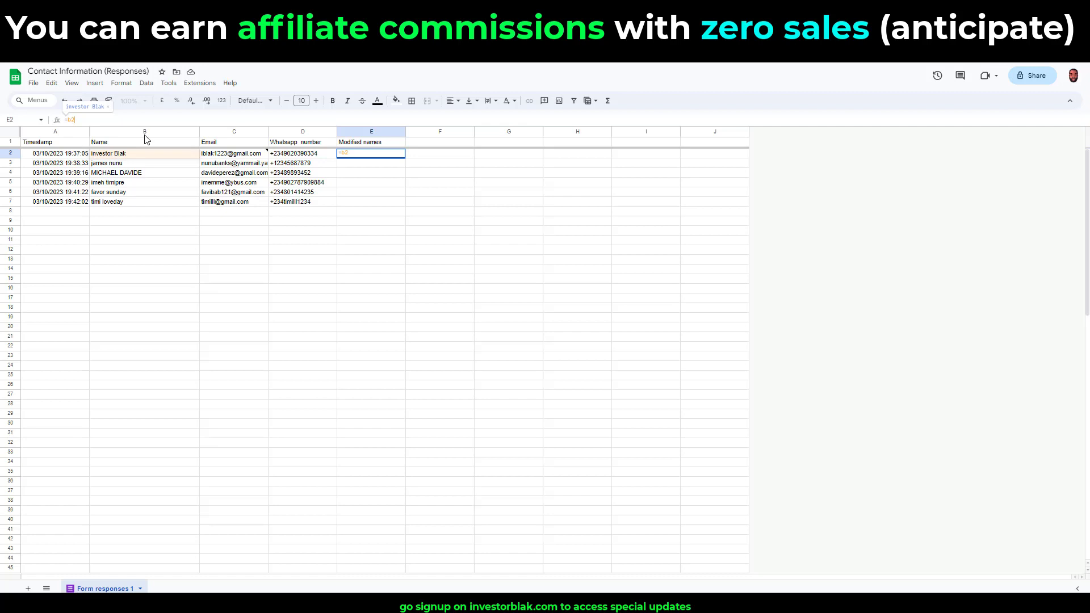
type("&")
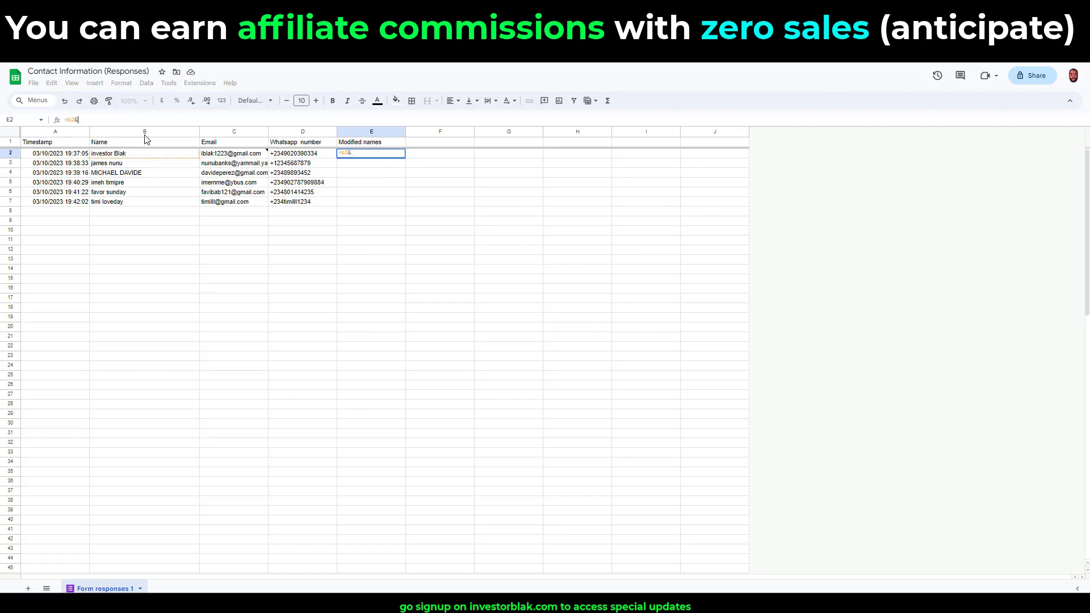
type("\"\"")
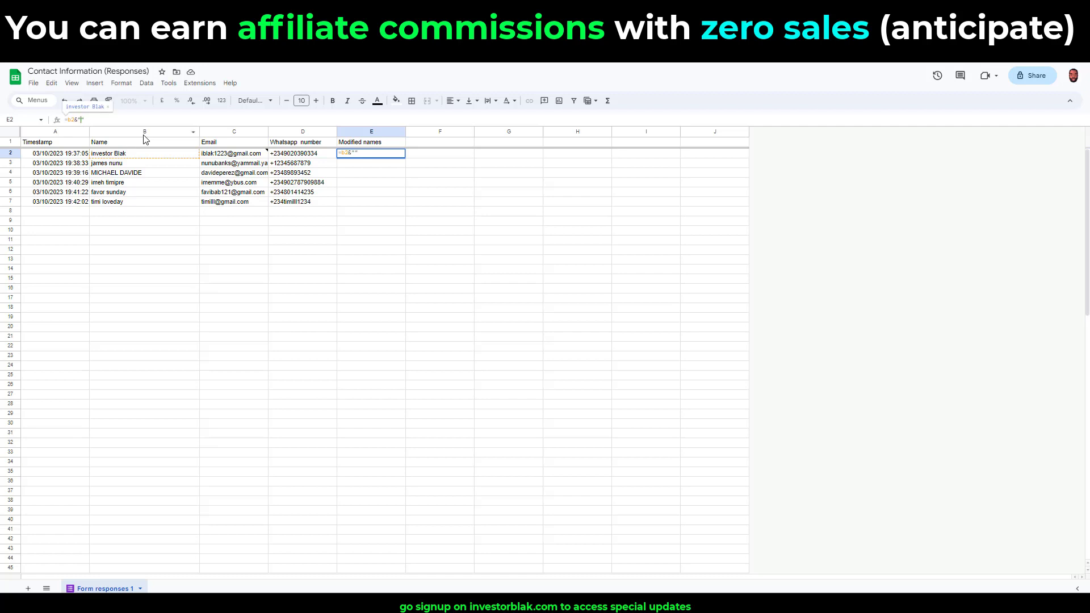
type("-fitness")
key("Return")
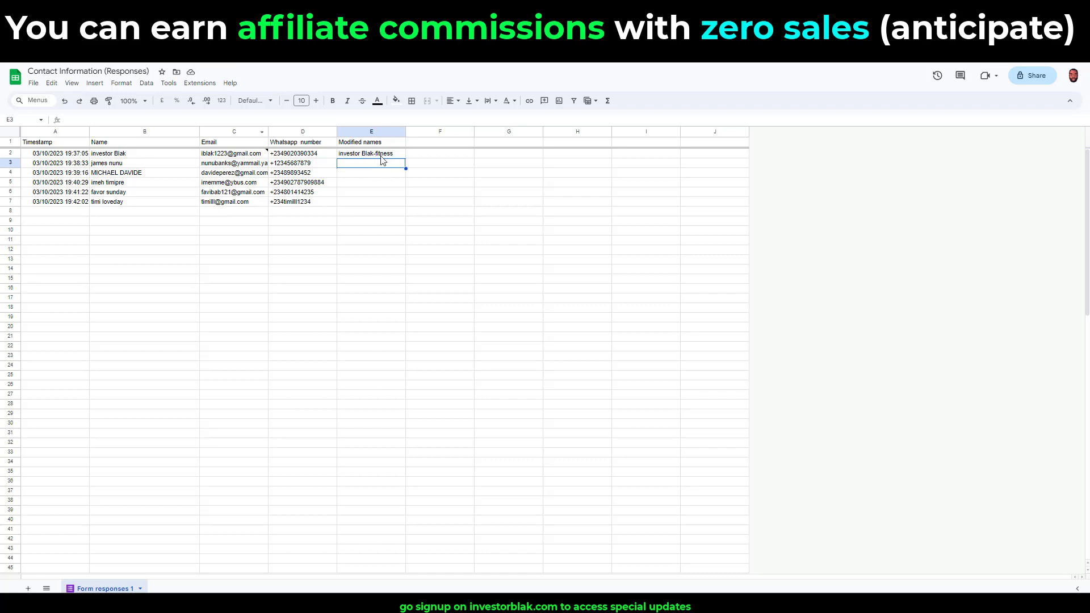
Change the suffix in the E2 formula to "(fitness)", making it =B2&"(fitness)".
left_click(379, 156)
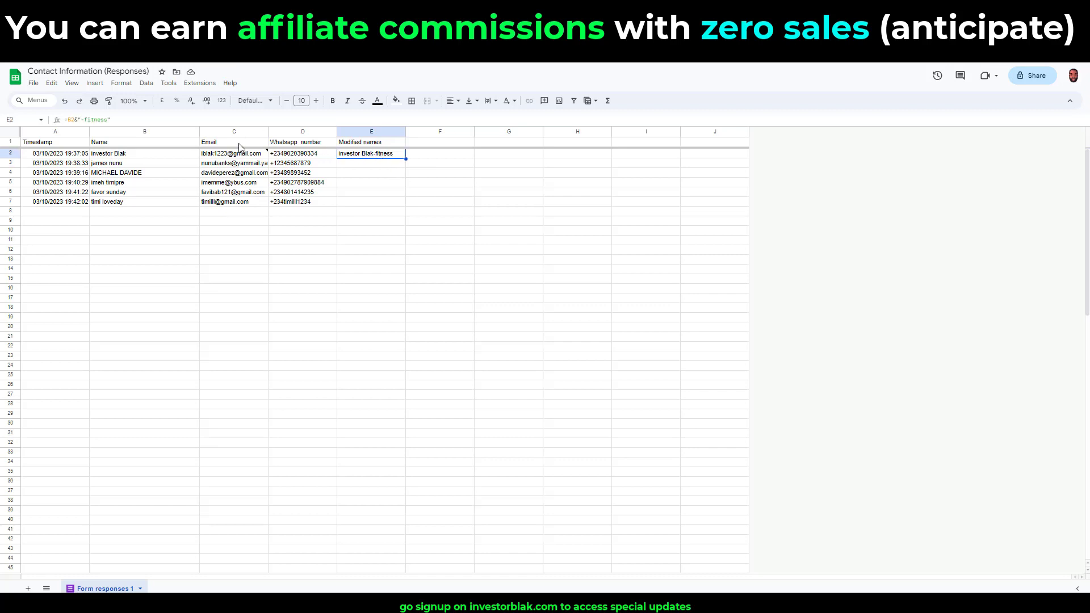
left_click(107, 120)
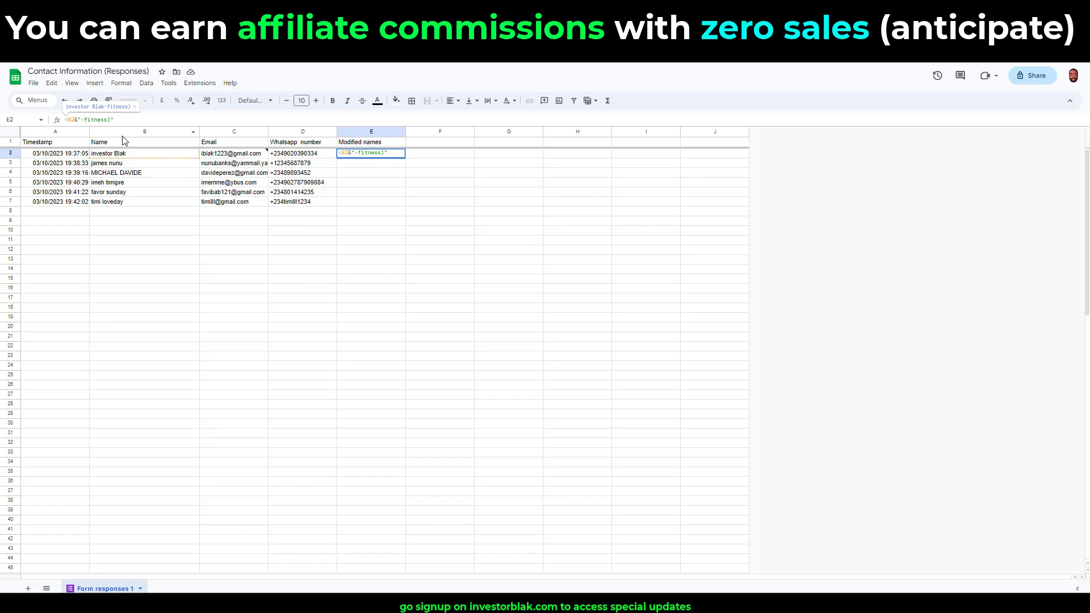
key("BackSpace")
type("(")
left_click(351, 175)
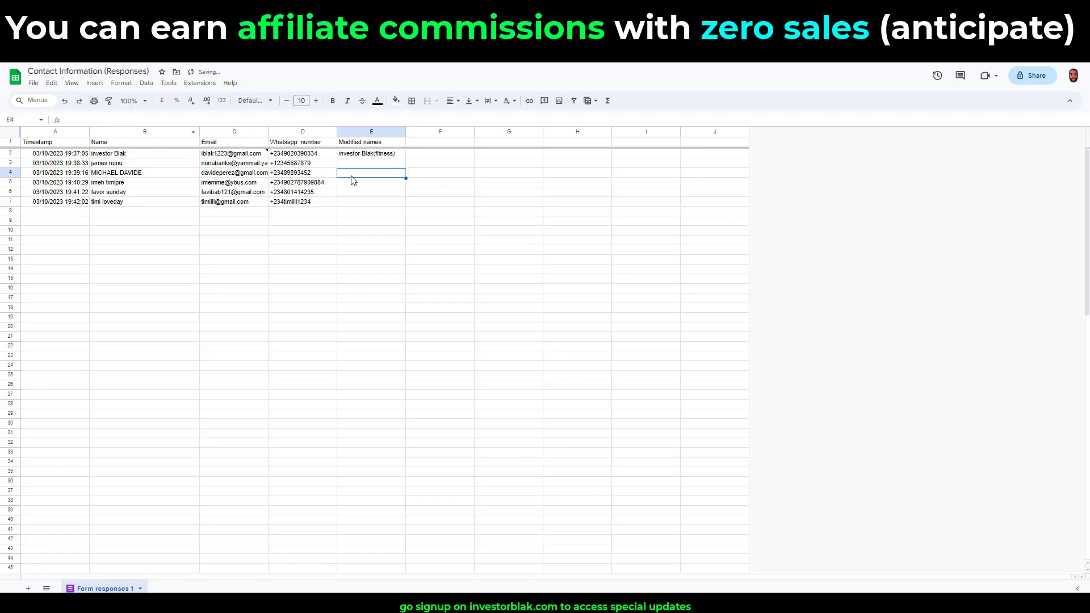
Fill the E2 formula down through cell E7 to cover all contacts.
left_click(362, 146)
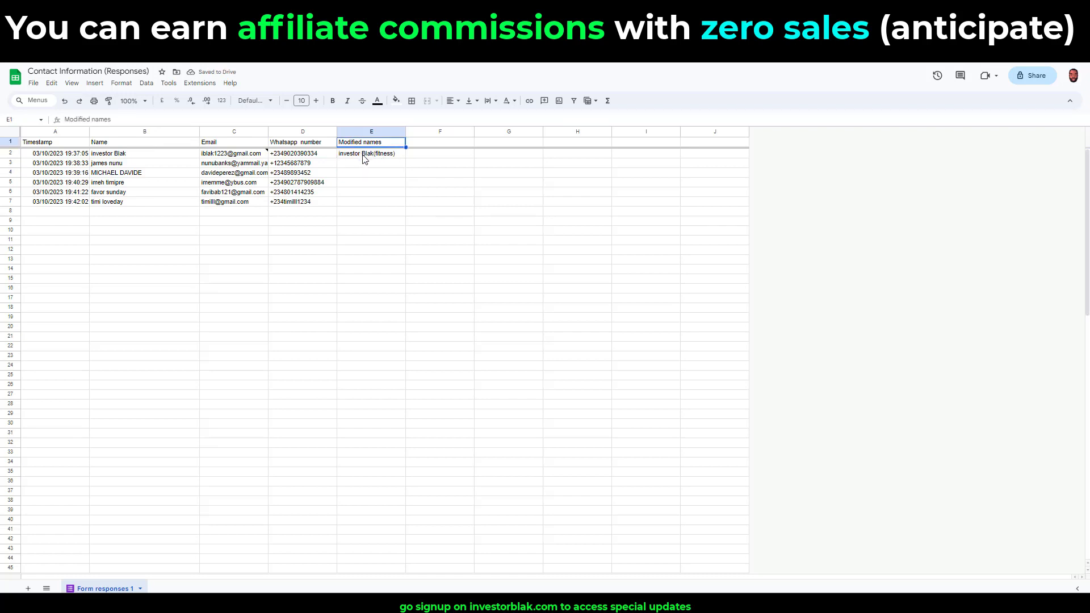
left_click(362, 155)
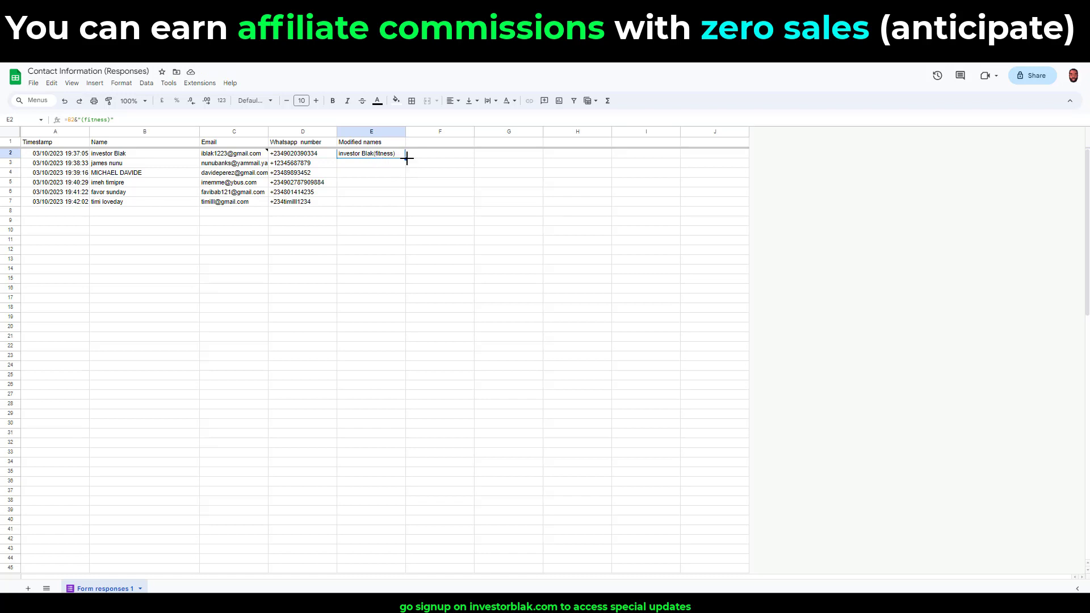
left_click_drag(405, 158, 403, 201)
left_click_drag(403, 201, 403, 202)
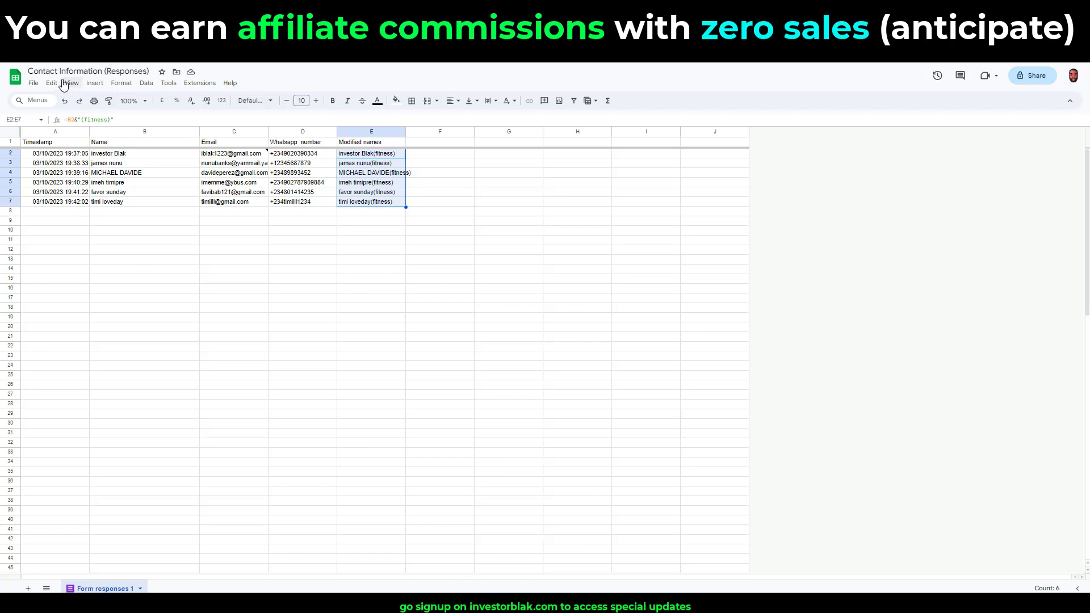
Download the responses sheet as a comma-separated values (.csv) file.
left_click(35, 85)
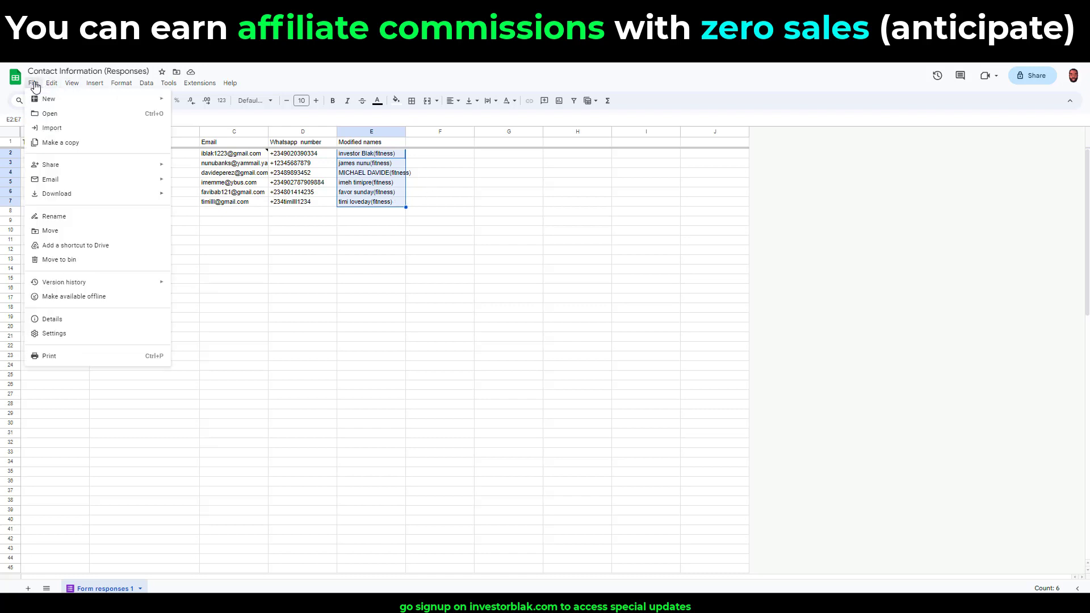
left_click(35, 85)
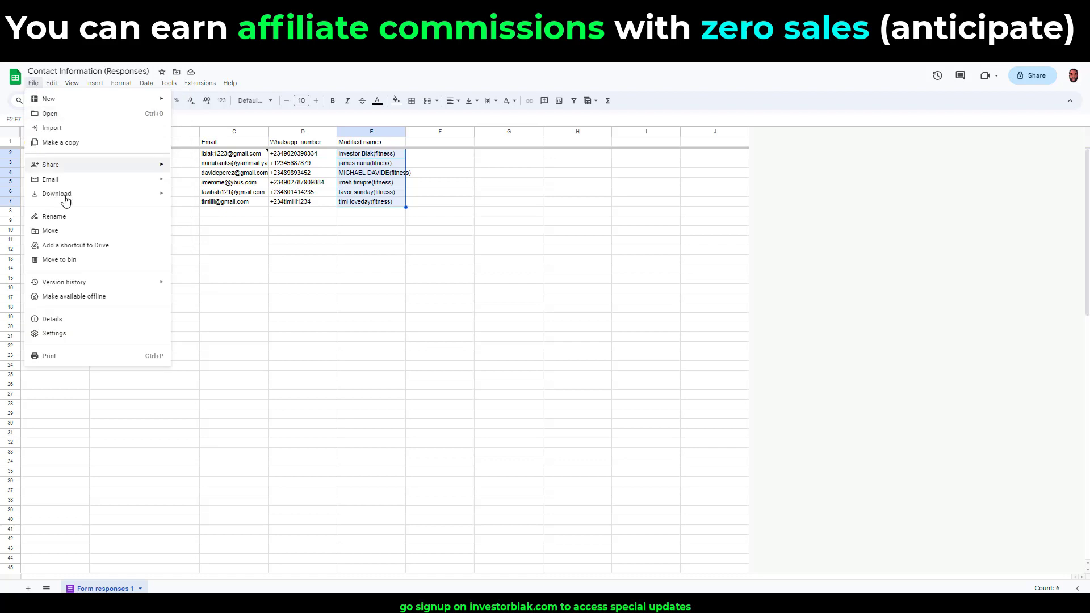
mouse_move(159, 194)
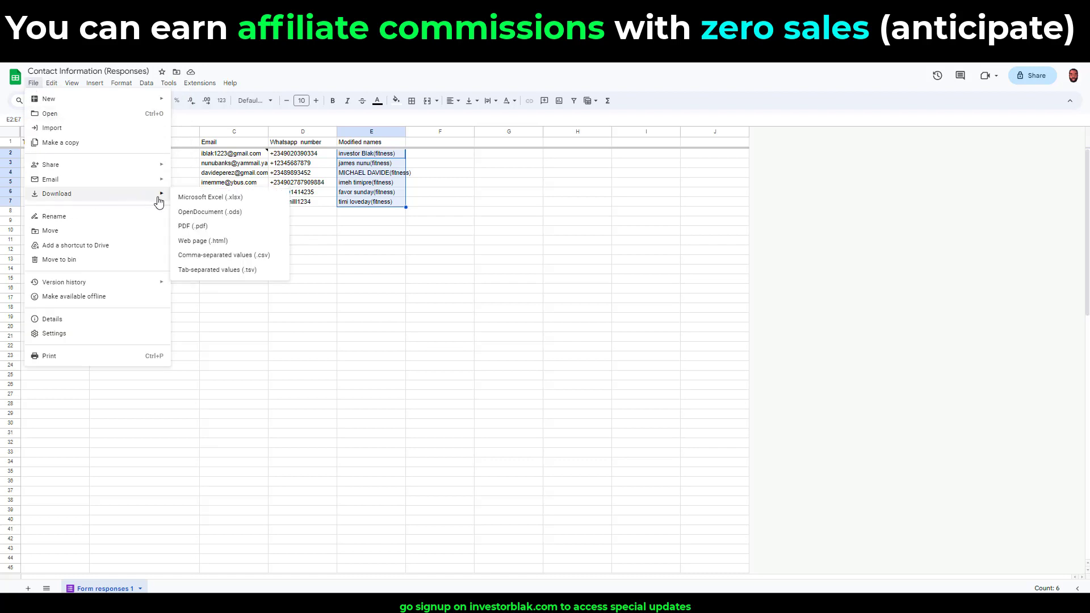
left_click(236, 257)
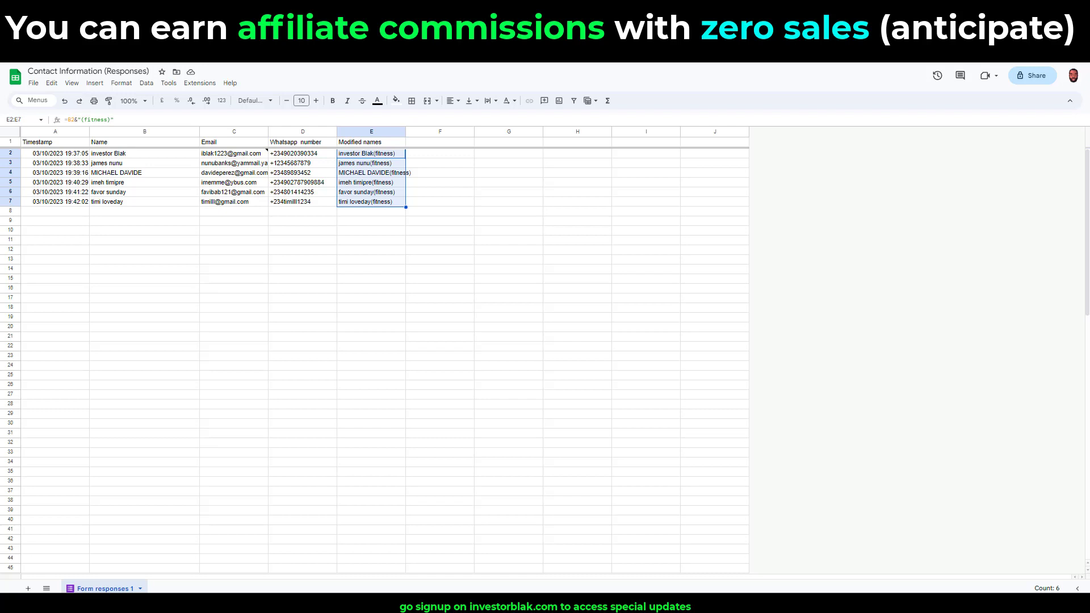
Switch to the CSV to vCard converter and load "Contact Information (Responses) - Form responses 1 (2)" from Downloads.
left_click(443, 603)
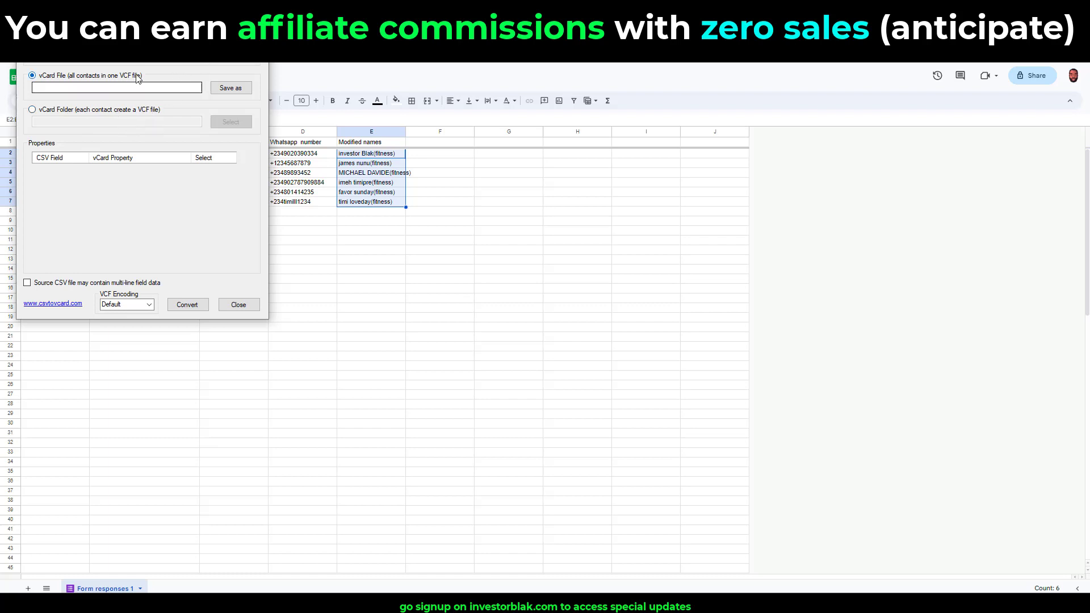
left_click(229, 56)
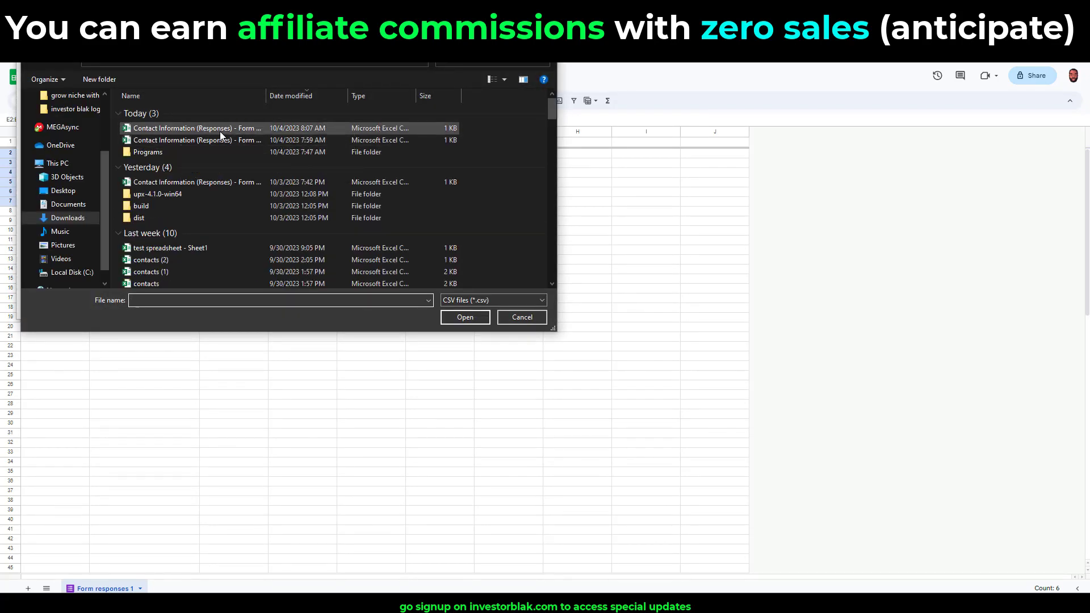
left_click(221, 130)
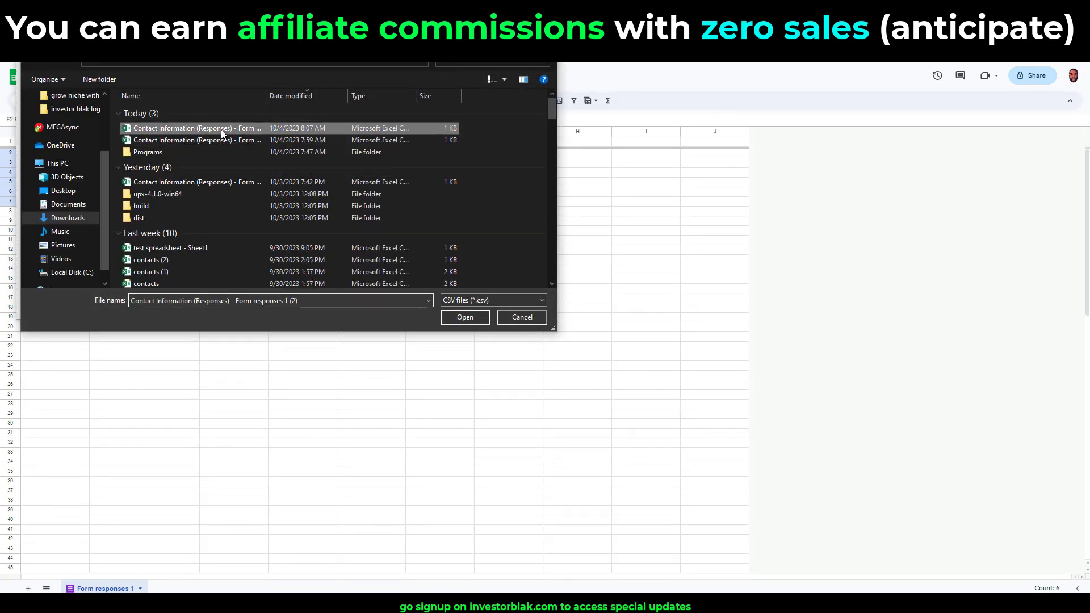
left_click(466, 319)
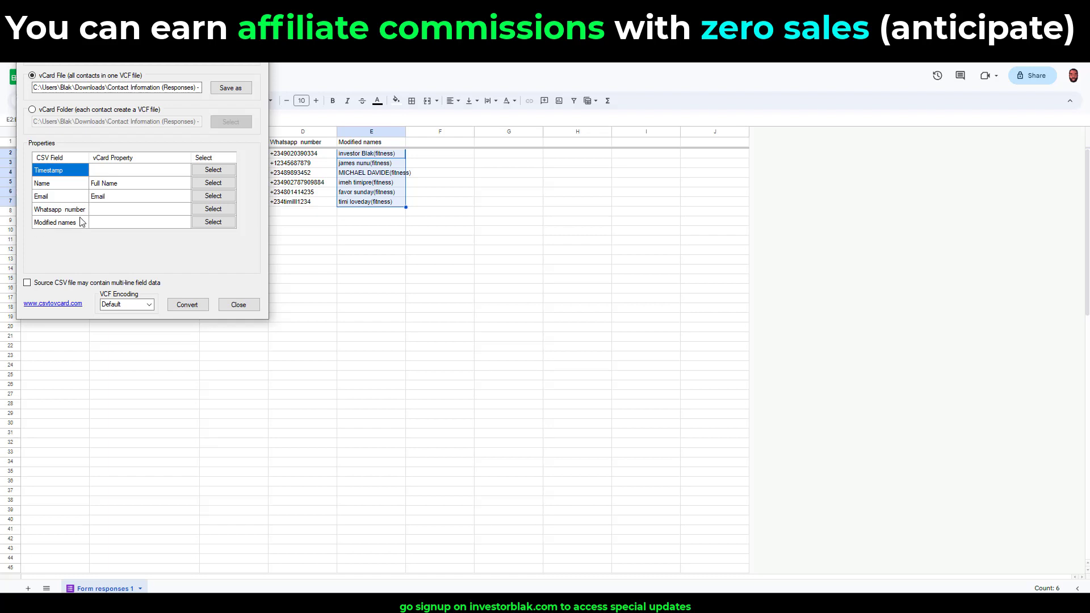
Set the Name field's vCard property to empty and map Modified names to Full Name.
left_click(213, 182)
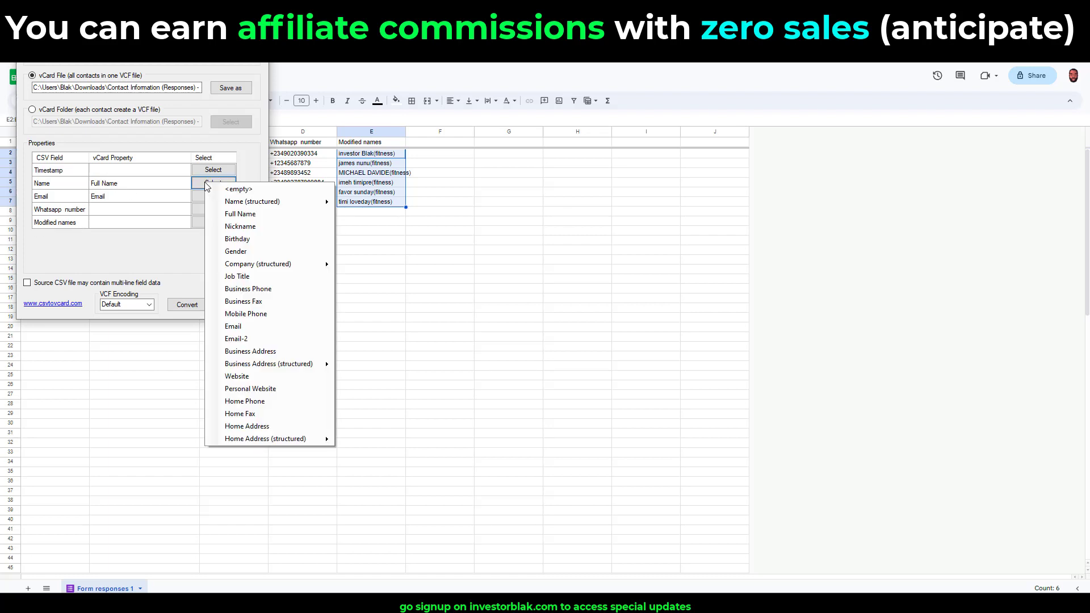
left_click(239, 196)
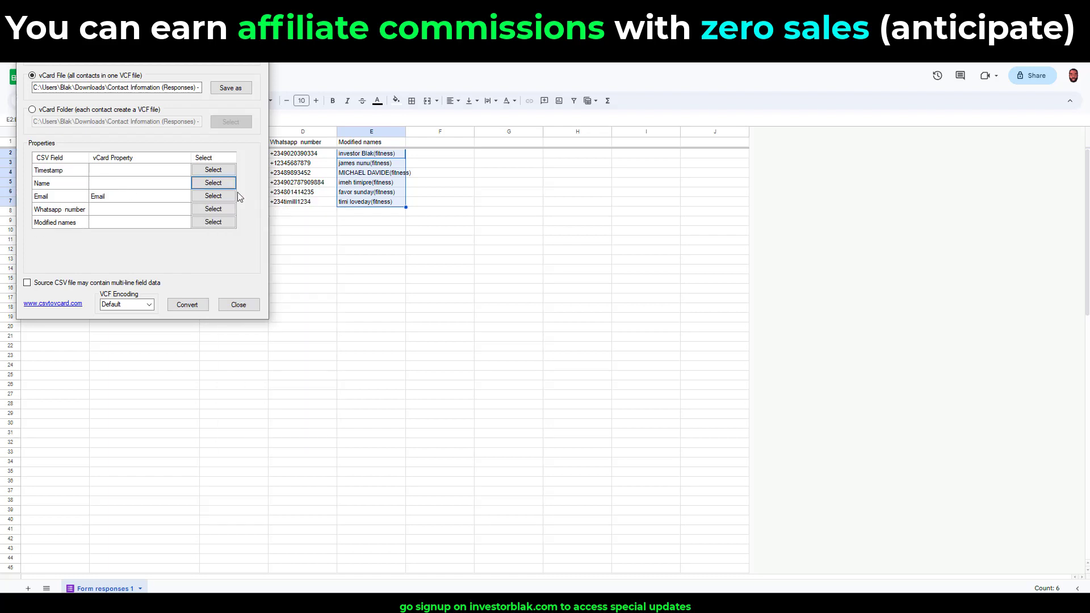
left_click(214, 222)
left_click(246, 254)
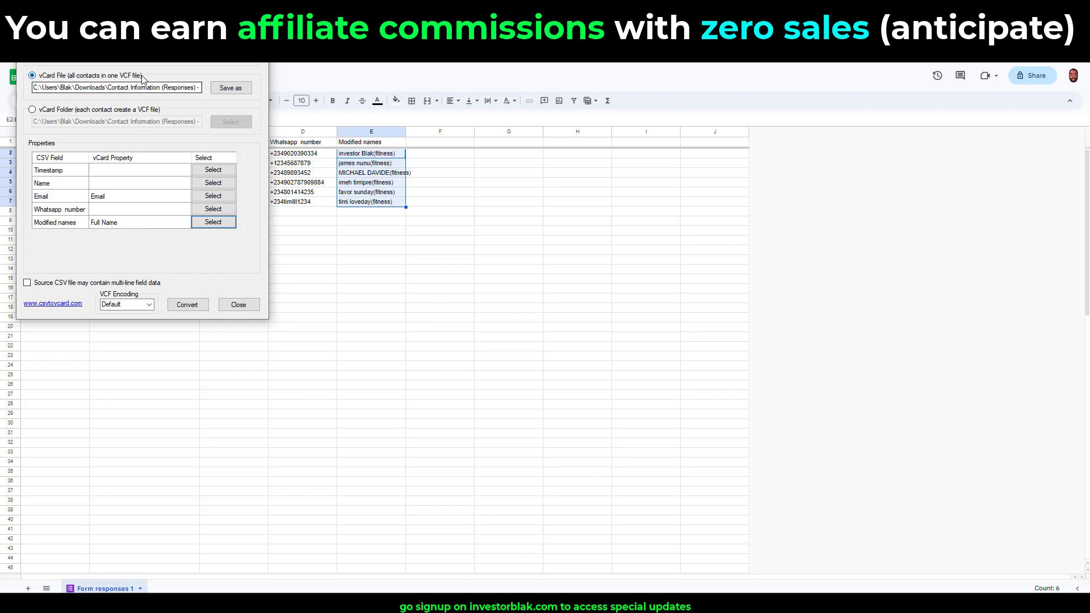
Map the Whatsapp number field to Mobile Phone and convert the CSV contacts into one vCard file.
left_click_drag(157, 30, 660, 108)
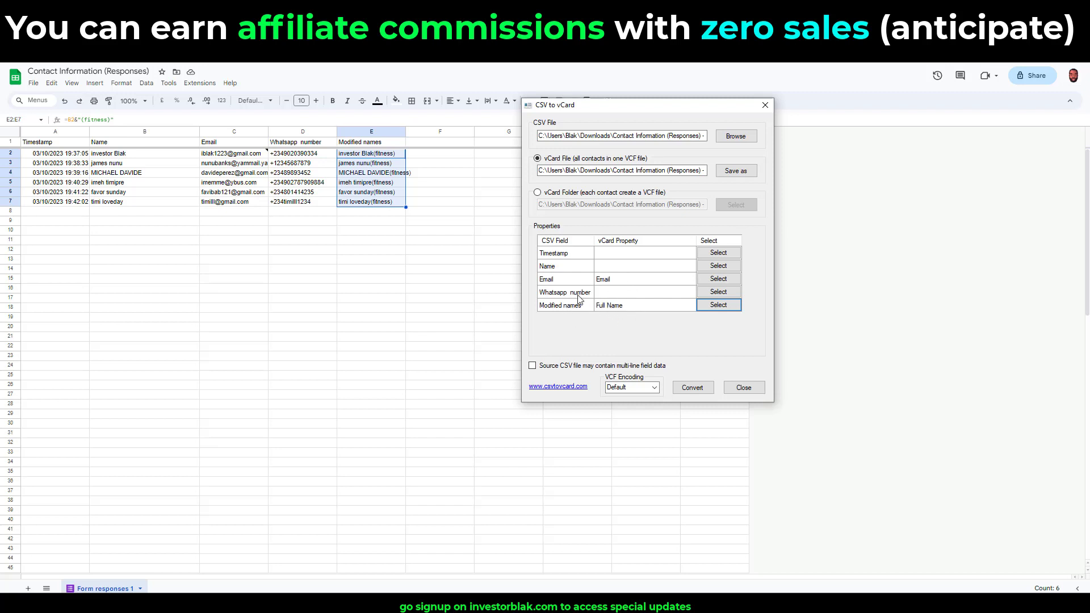
left_click(719, 293)
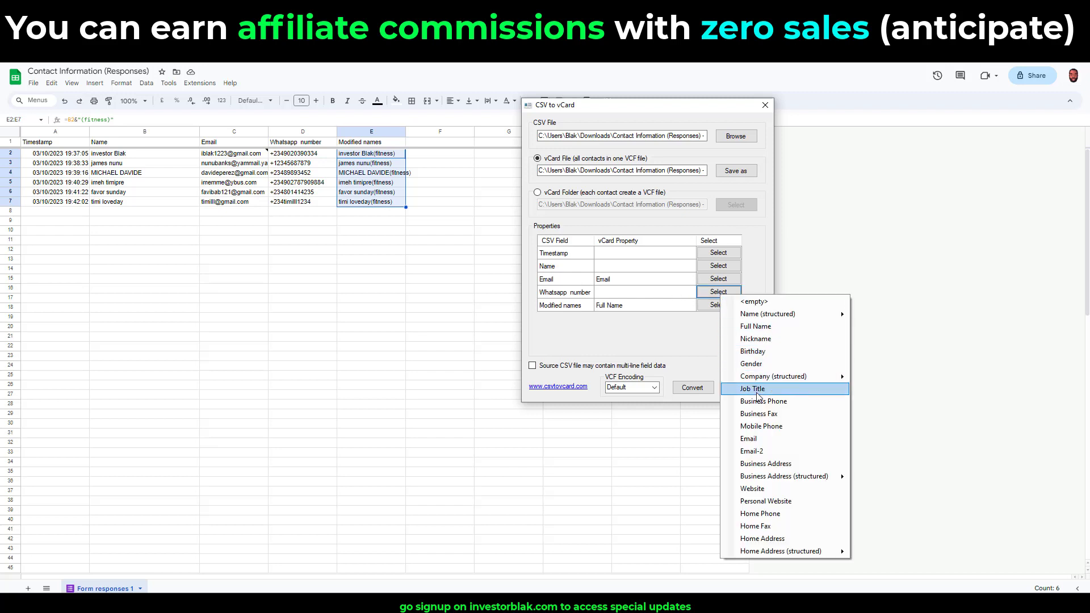
left_click(767, 427)
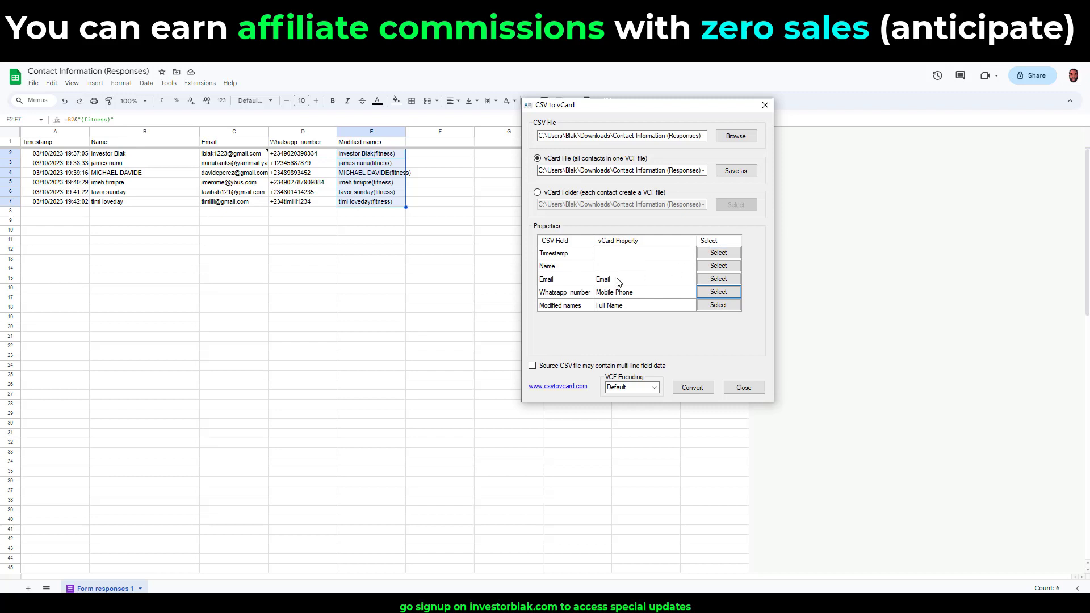
left_click(698, 388)
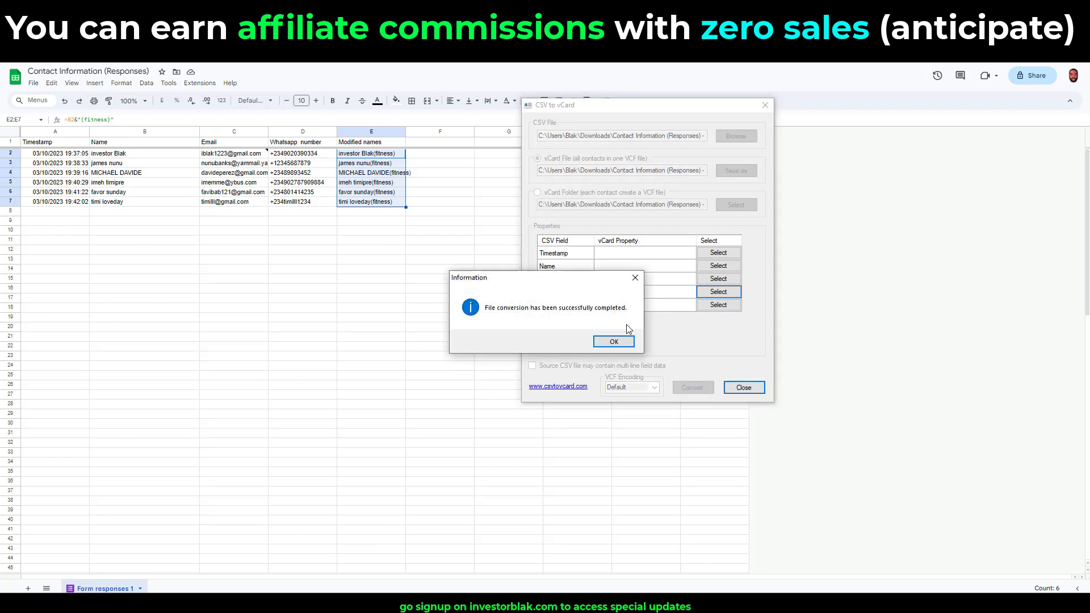
left_click(614, 342)
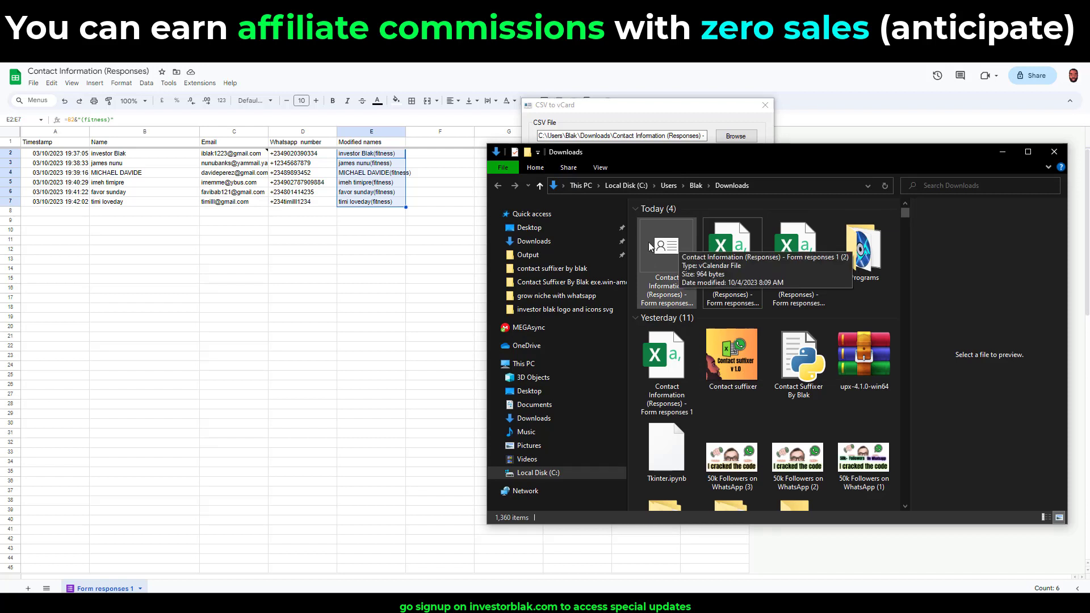
Check which apps can open the converted vCard file in Downloads, dismiss the choice and close the folder.
left_click(659, 259)
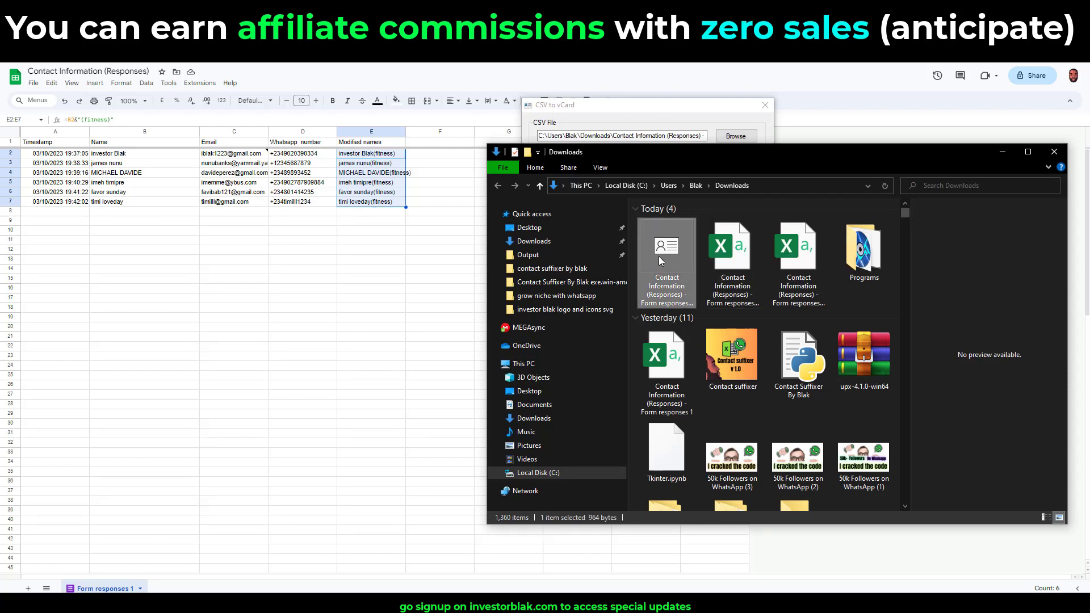
double_click(658, 257)
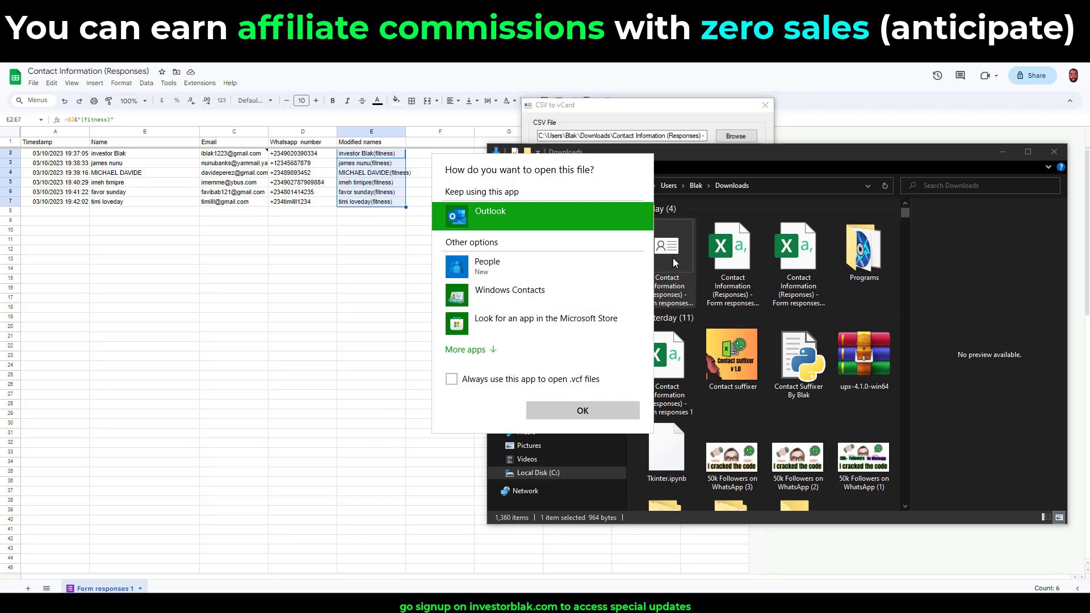
left_click(727, 155)
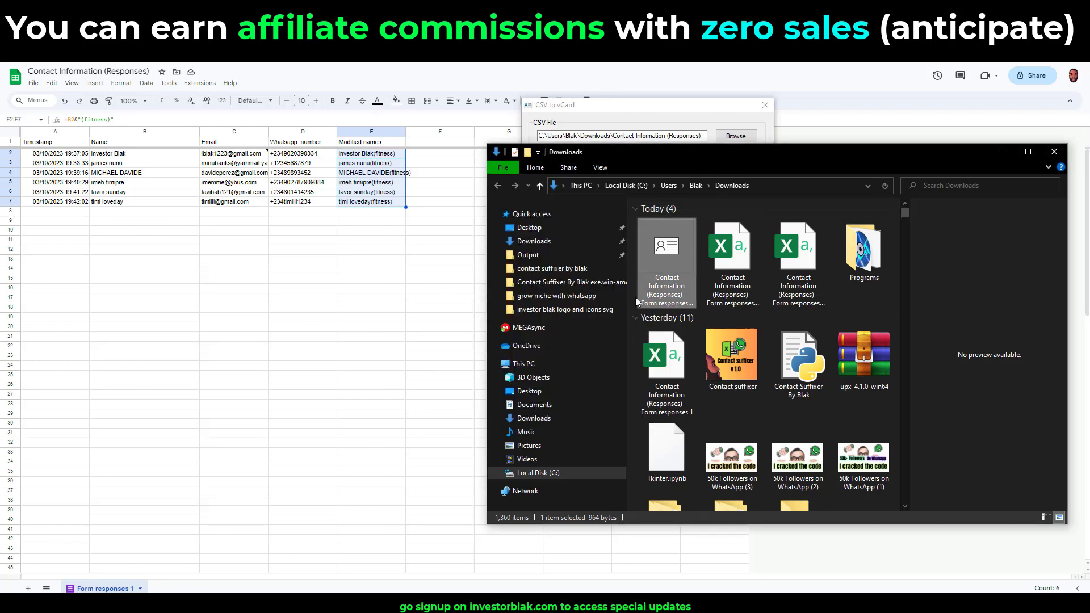
key("alt+F4")
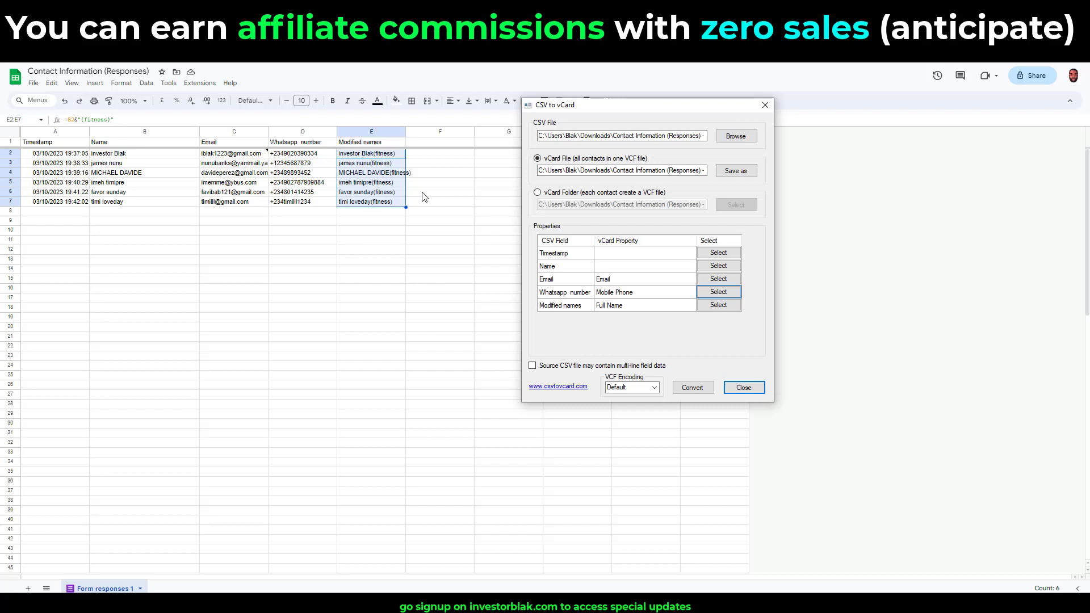
Launch Contact Suffixer By Blak from its build folder and load "Contact Information (Responses) - Form responses 1 (1)" from Downloads.
key("alt+Tab")
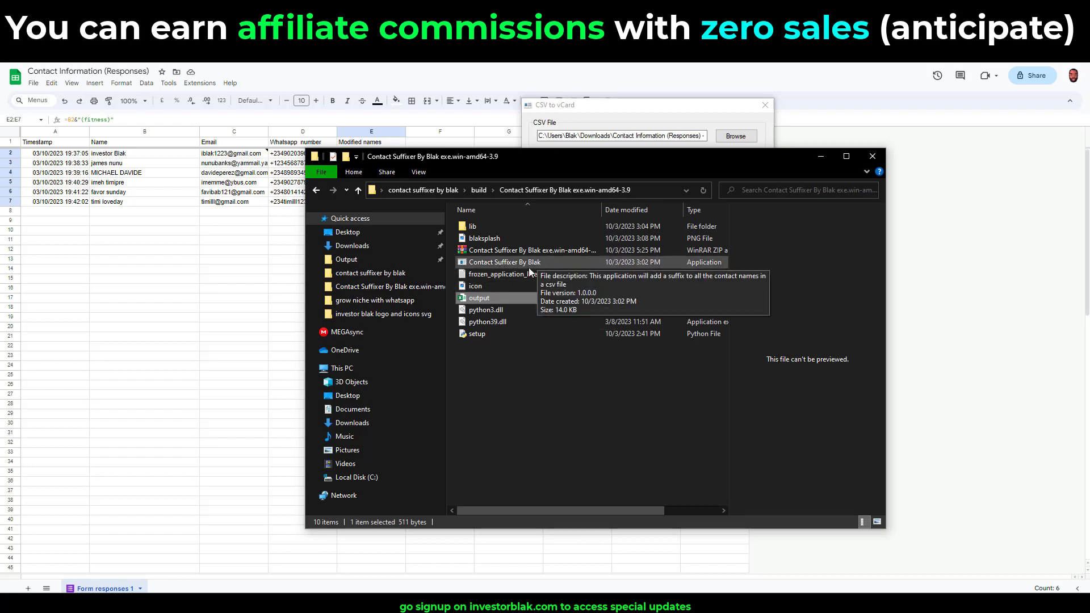
double_click(514, 263)
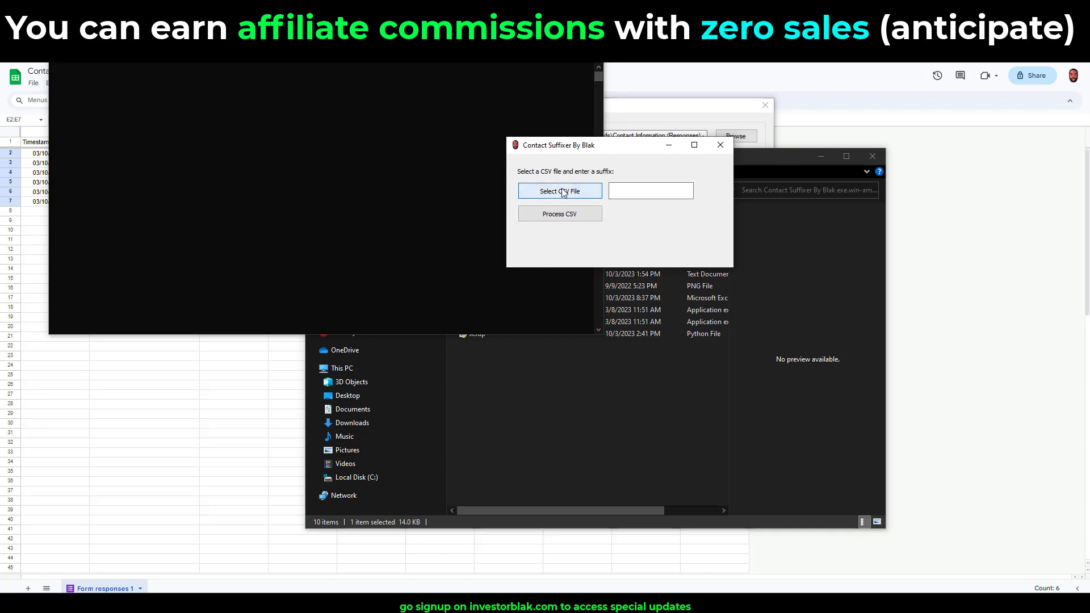
left_click(559, 192)
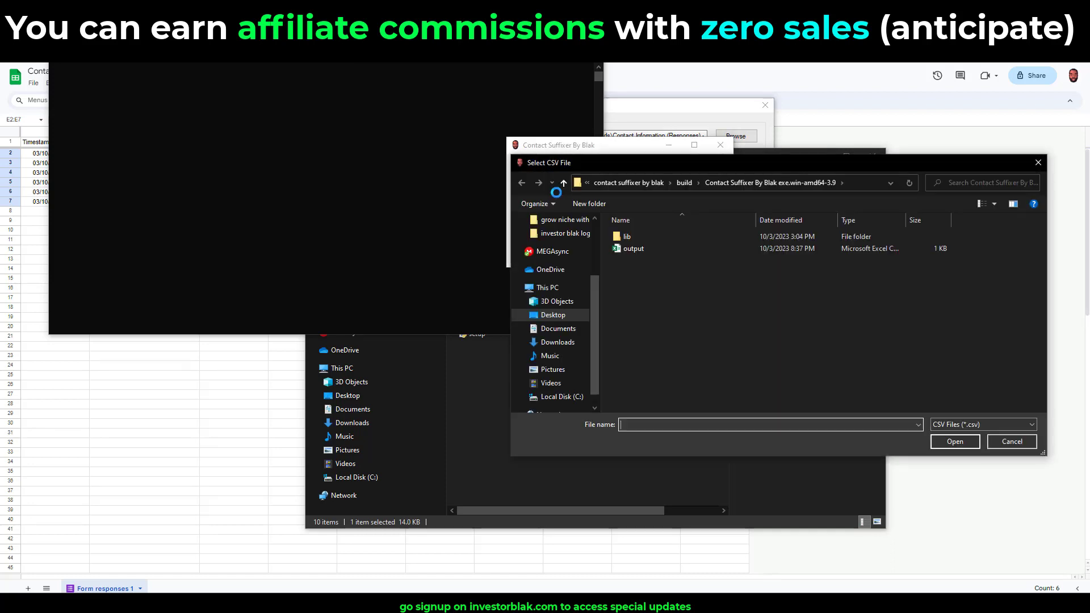
left_click(559, 342)
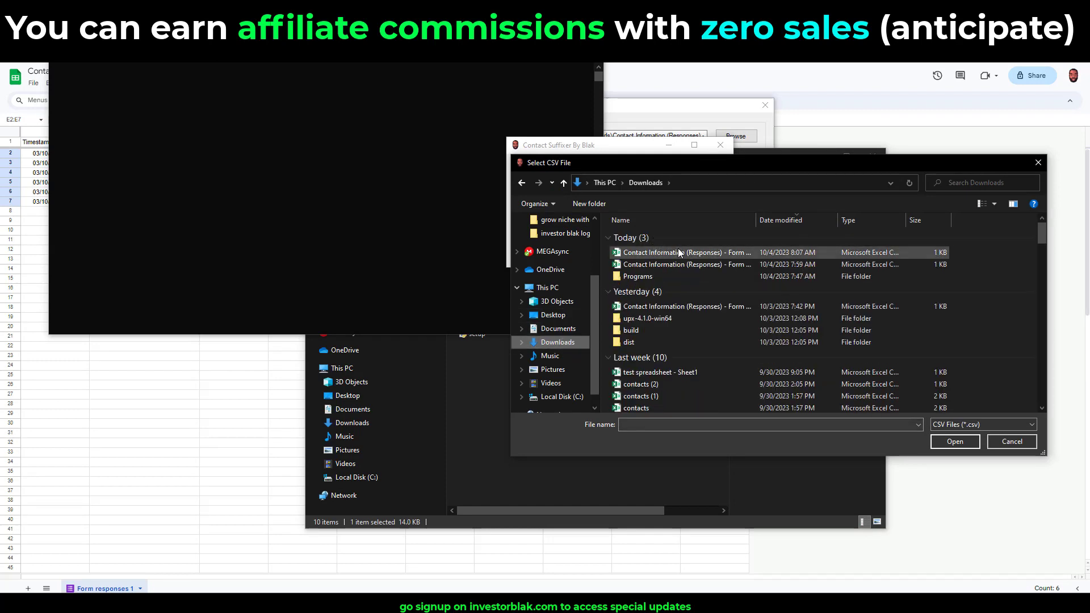
left_click(639, 257)
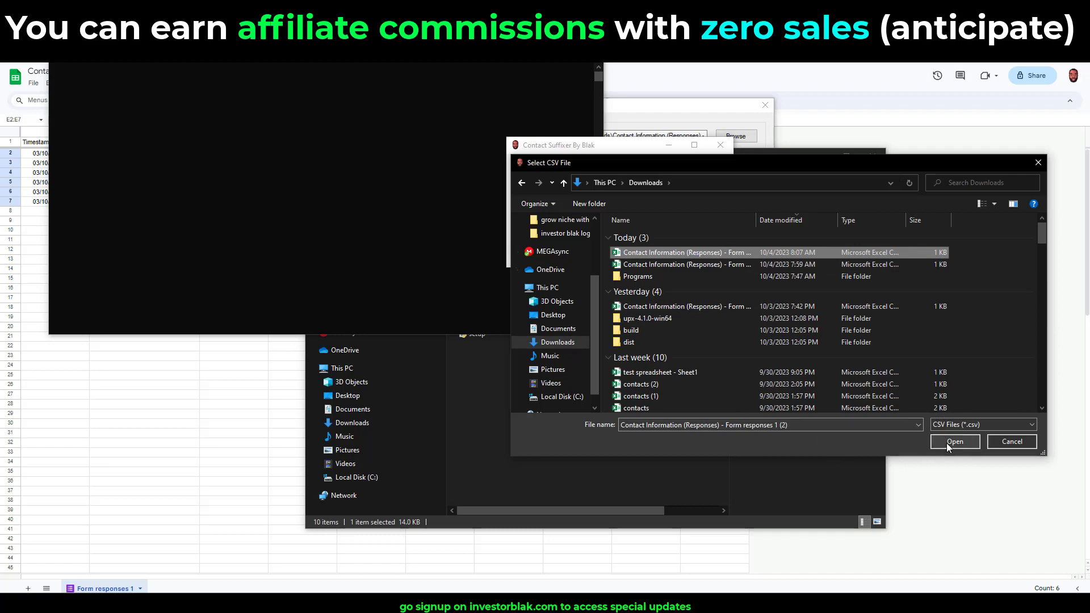
left_click(709, 265)
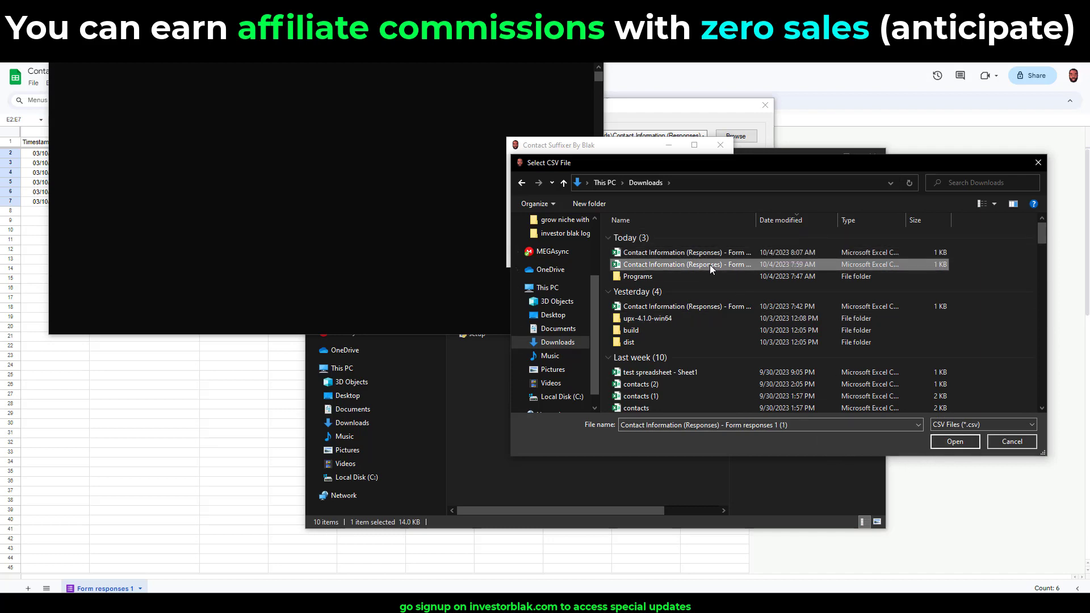
left_click(964, 442)
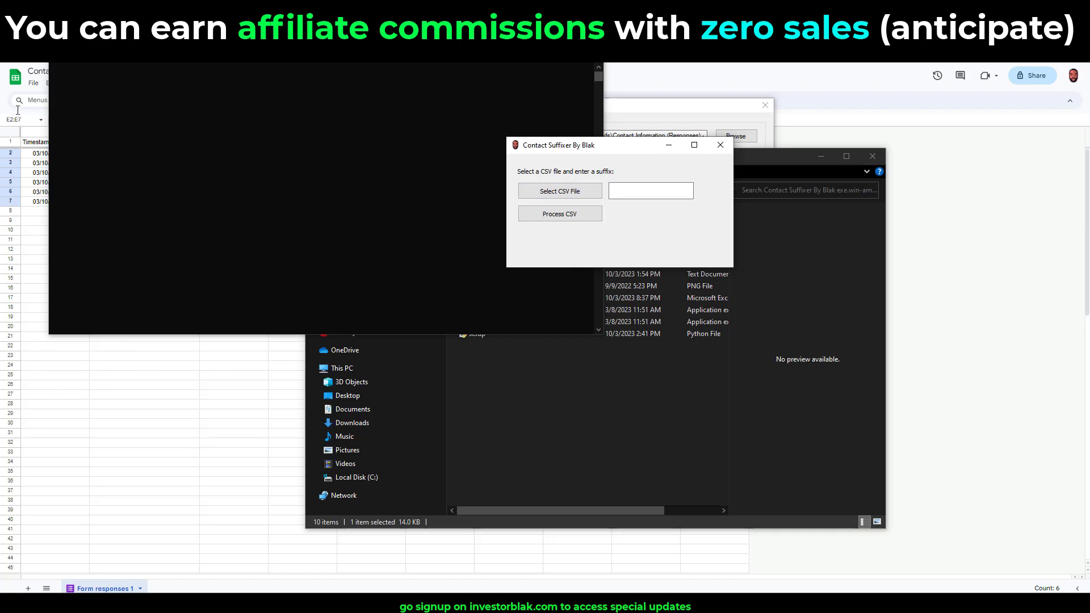
Set the contact suffix to "Fakefitness" and process the loaded CSV file.
left_click_drag(323, 62, 737, 252)
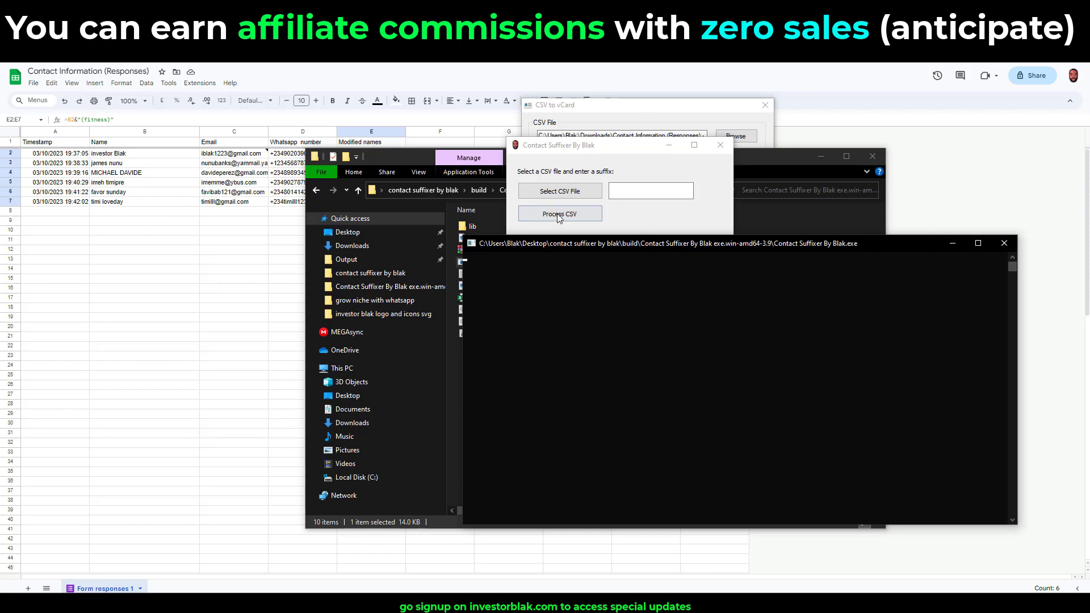
left_click(584, 199)
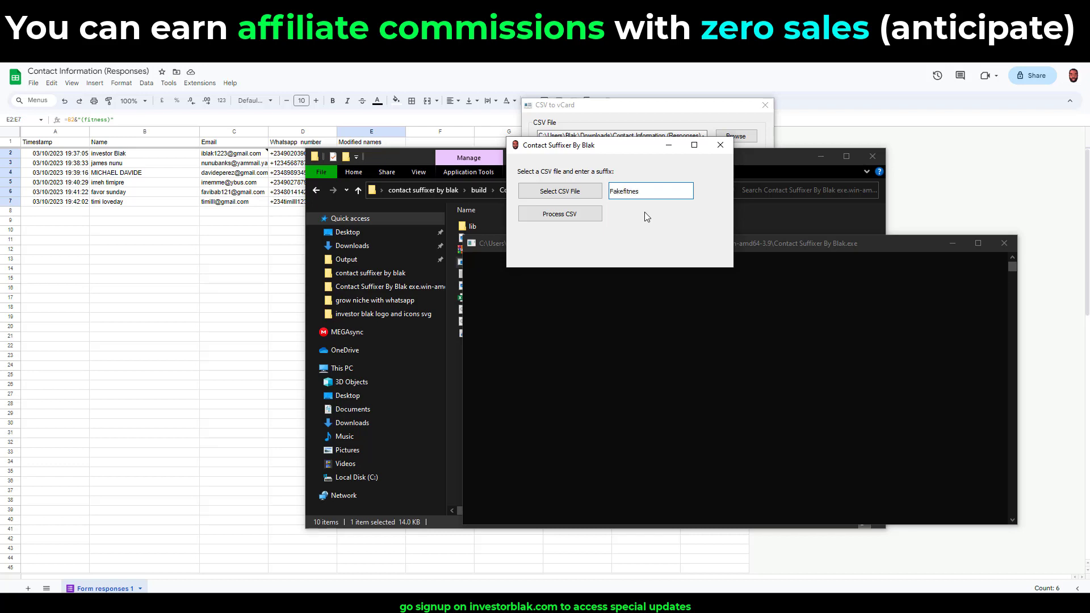
left_click(570, 217)
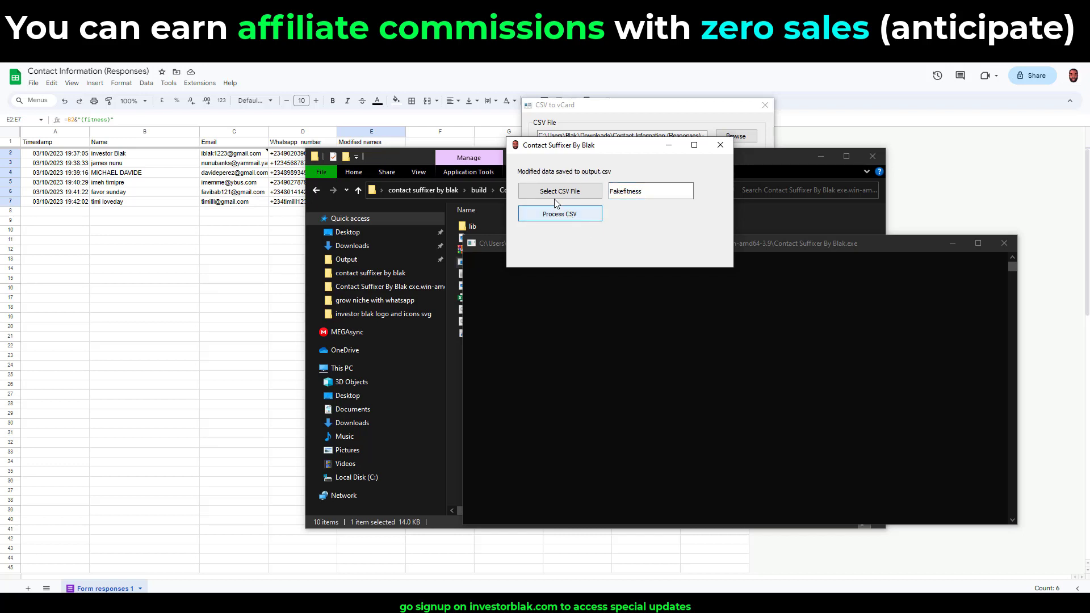
Clear the console and suffixer windows out of the way and open the generated output CSV file in Excel.
left_click_drag(847, 242, 687, 307)
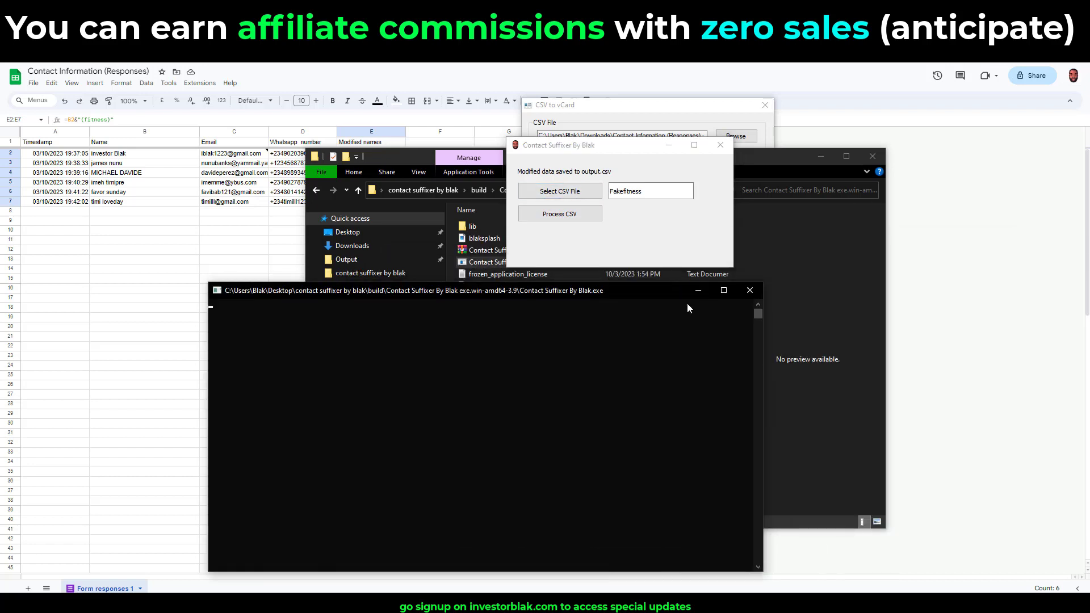
left_click(696, 291)
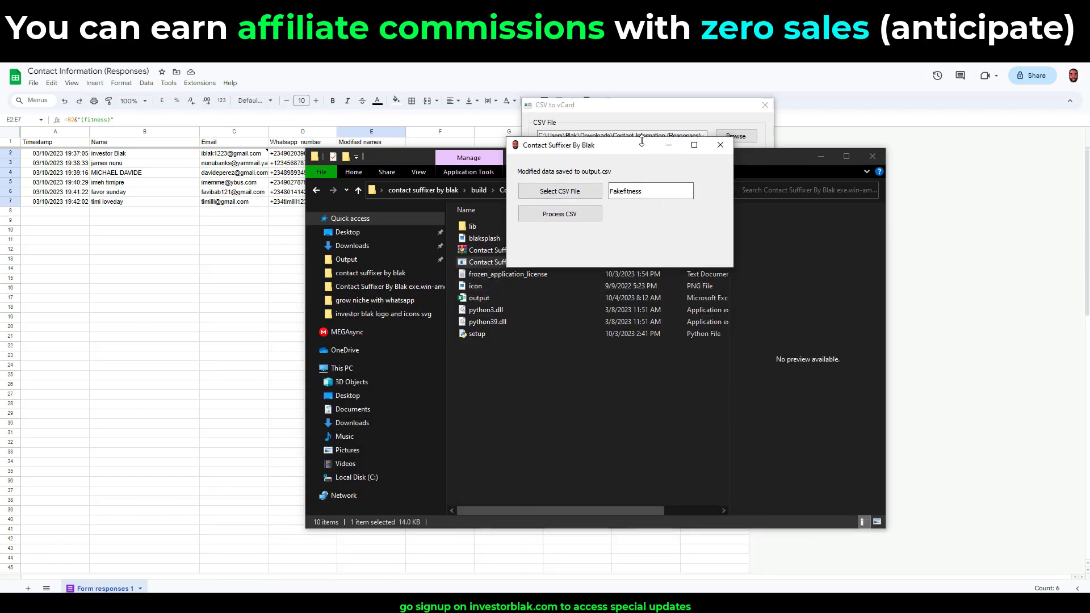
left_click_drag(635, 152, 207, 196)
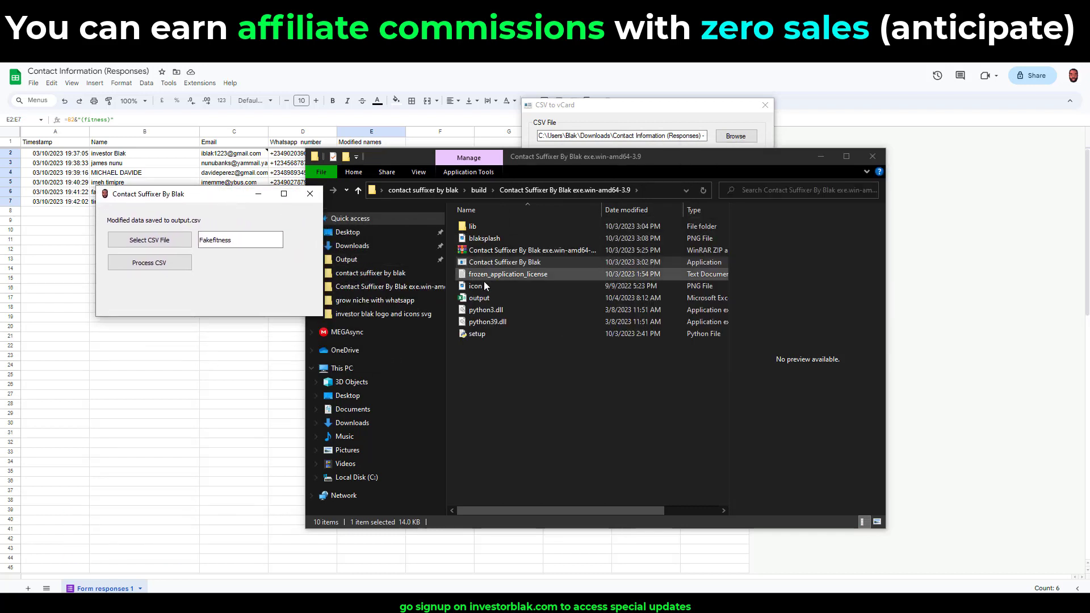
left_click(508, 302)
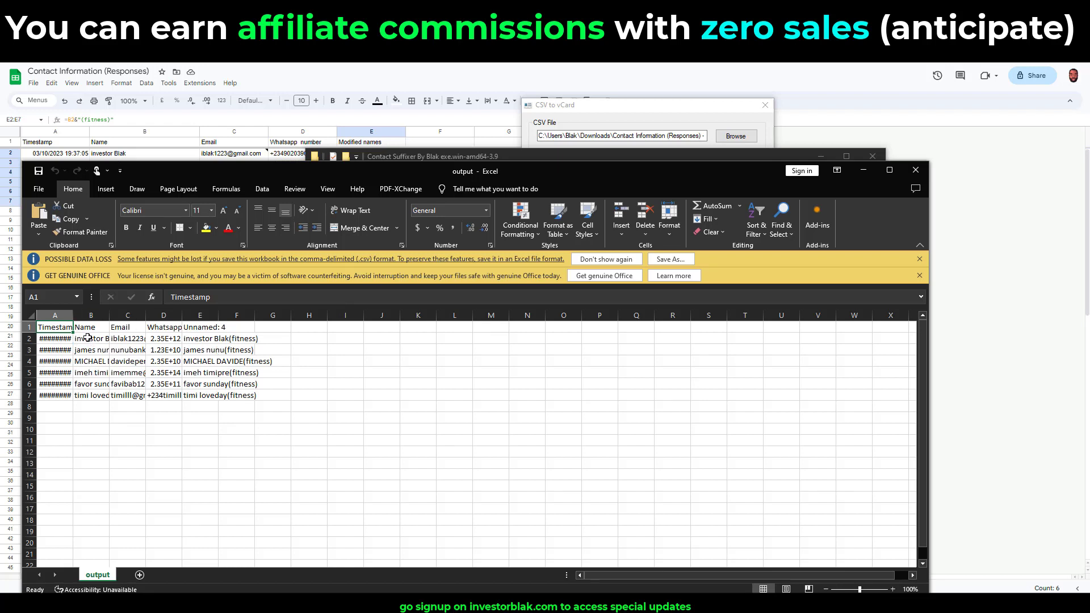
Widen the Name column to show the full suffixed names and compare them with the names in column E.
left_click(102, 315)
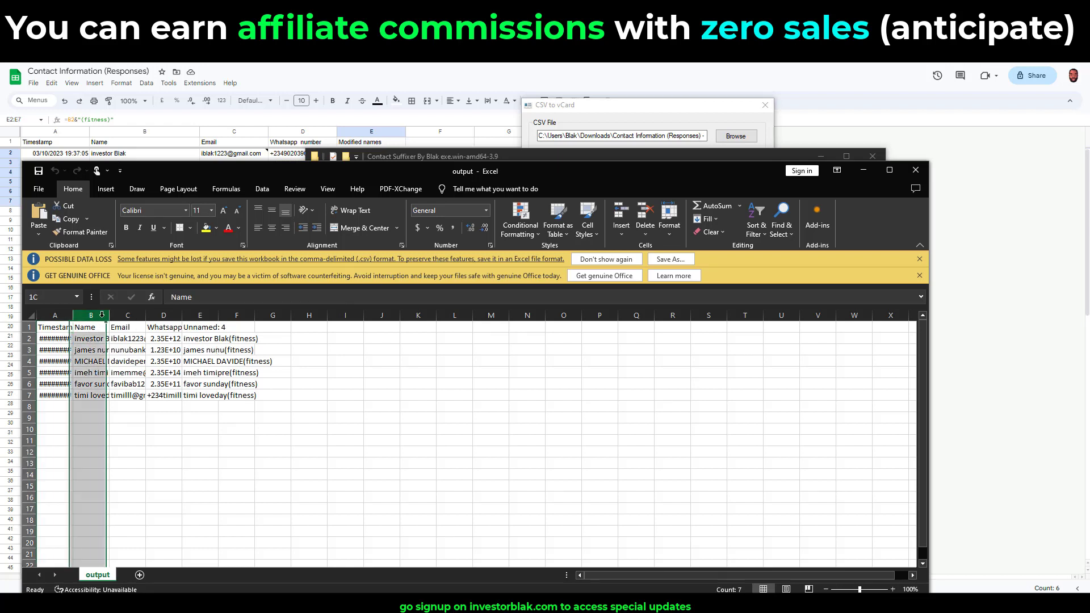
left_click_drag(109, 317, 253, 326)
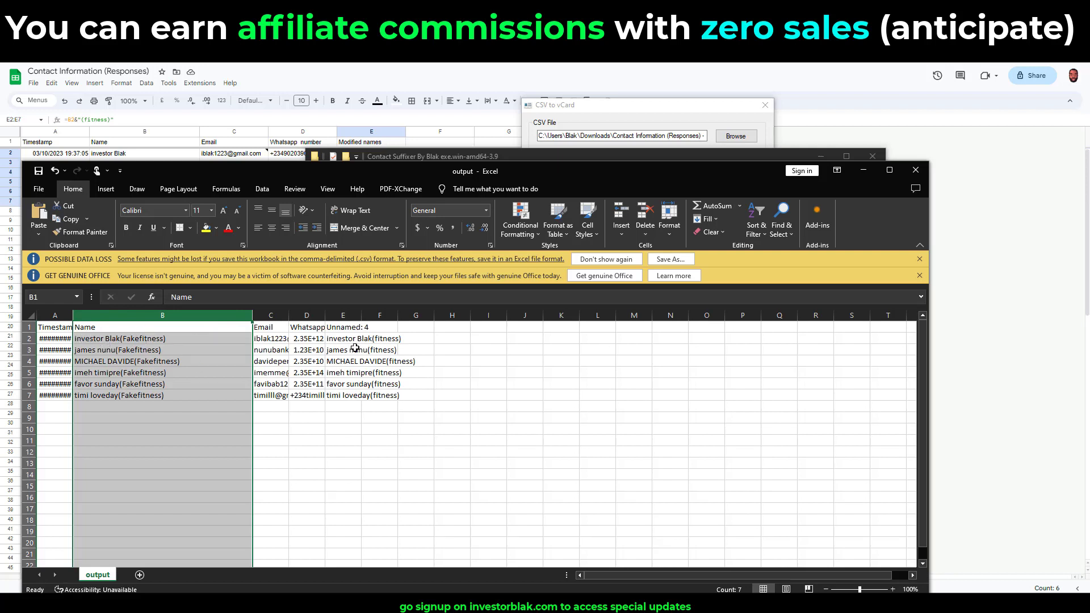
left_click(351, 318)
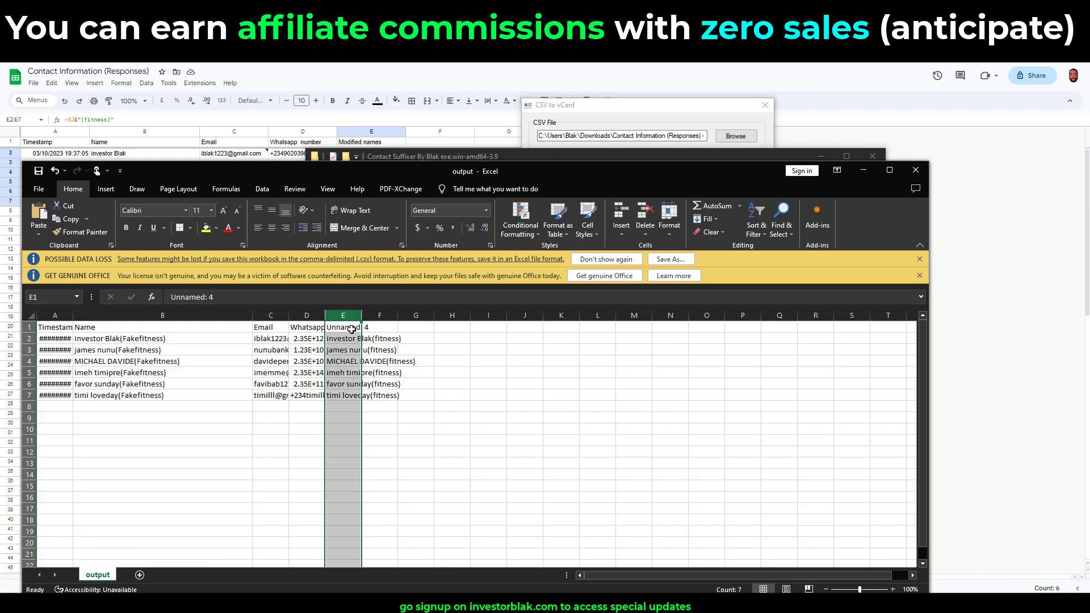
left_click(369, 341)
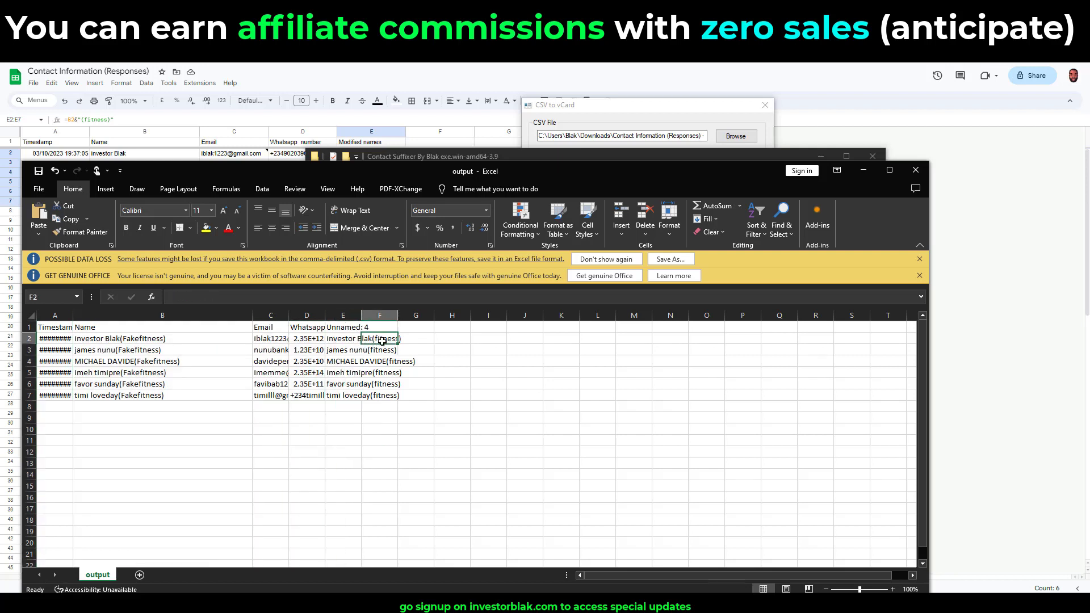